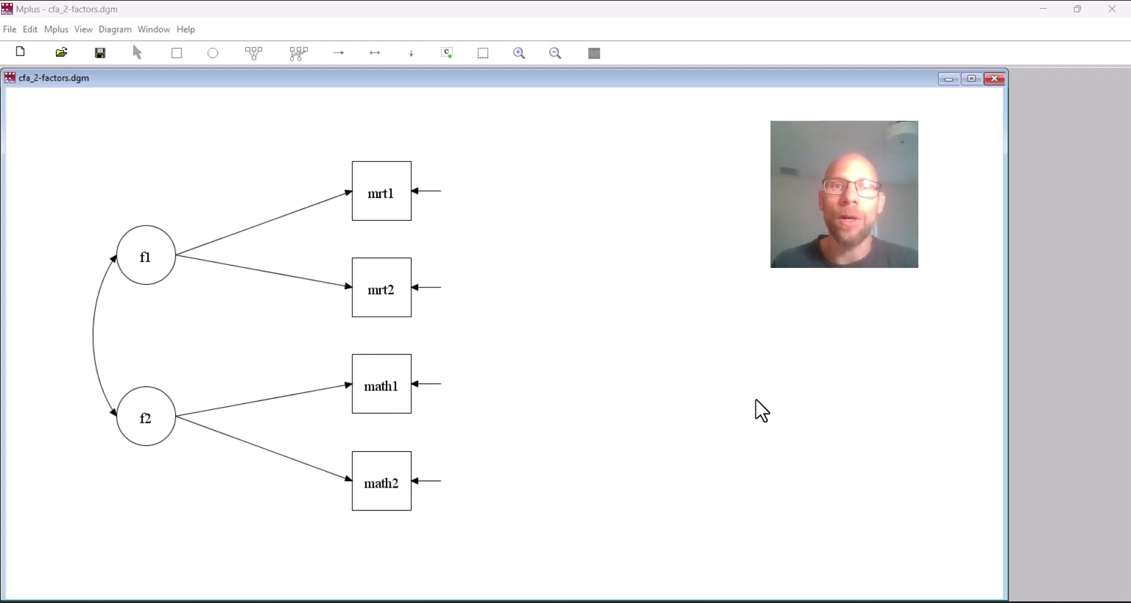
Switch to the cfa_2-factors.out output and review its input instructions, highlighting the missing-cases warning and the number of observations
mouse_move(758, 601)
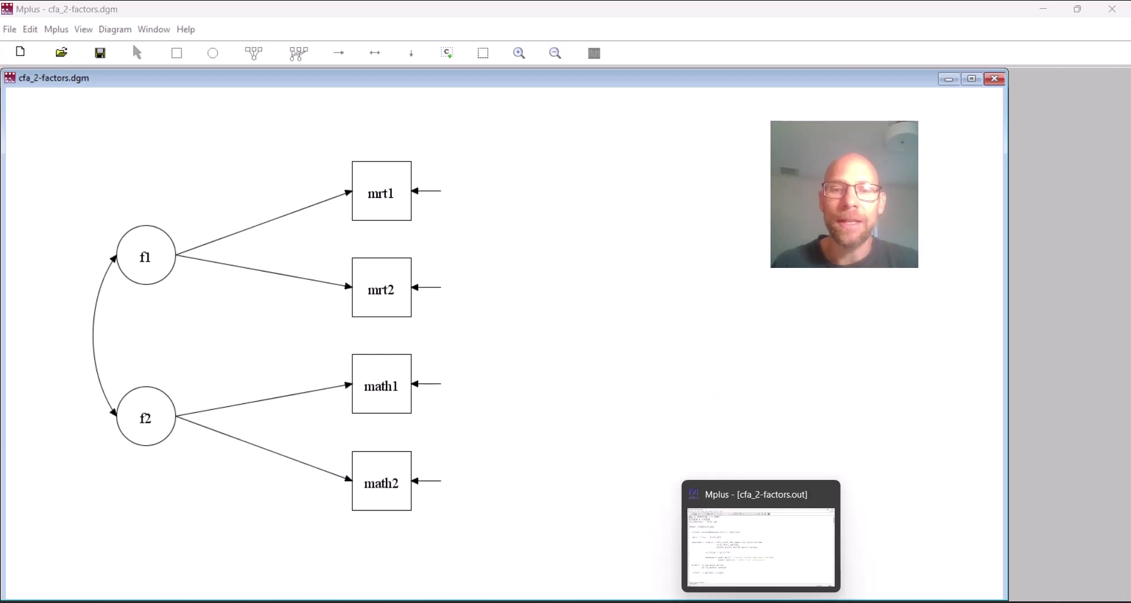
left_click(758, 575)
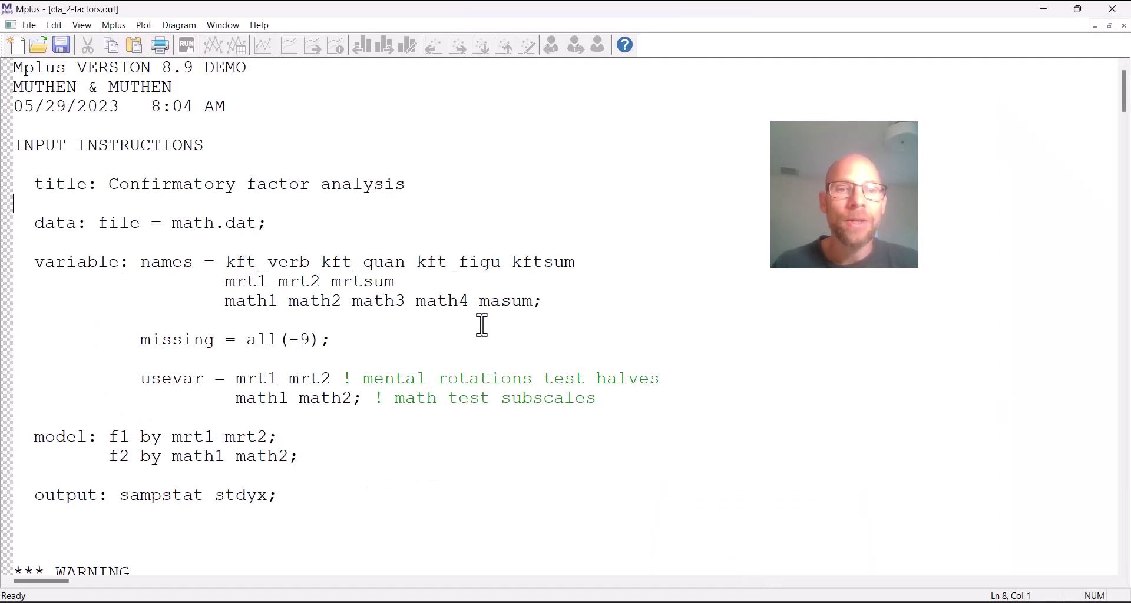
scroll(484, 327, "down", 2)
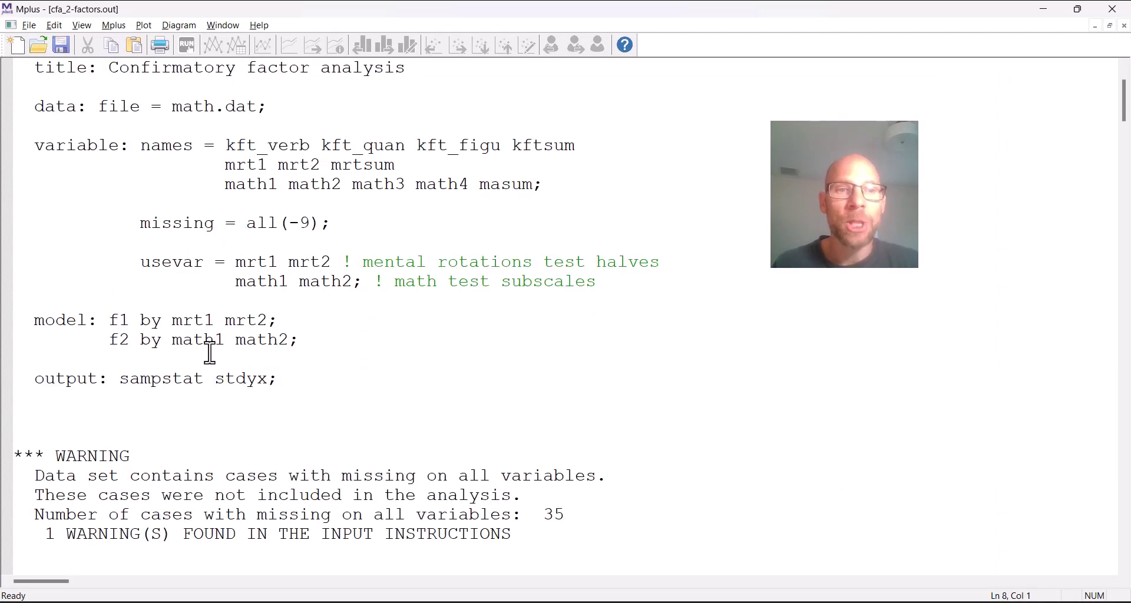
scroll(336, 332, "down", 2)
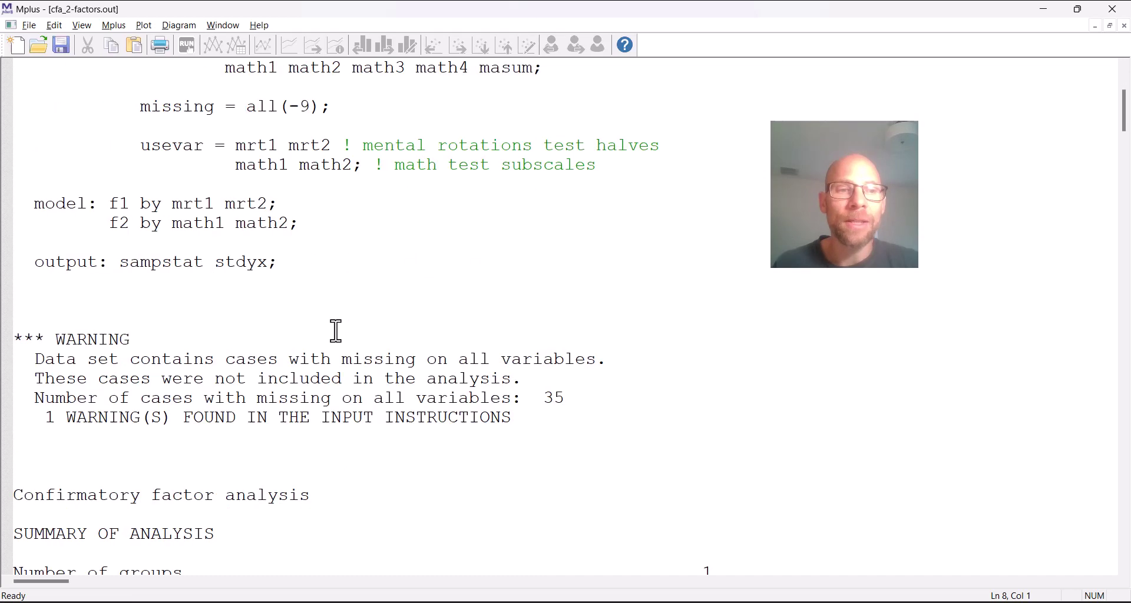
left_click_drag(278, 359, 517, 398)
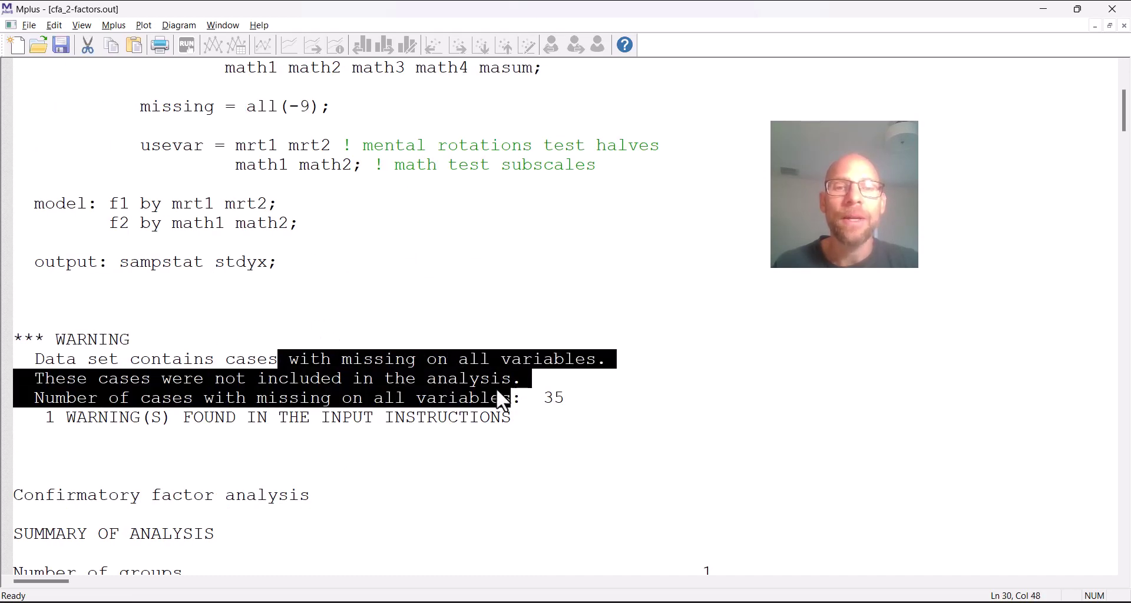
scroll(425, 369, "down", 2)
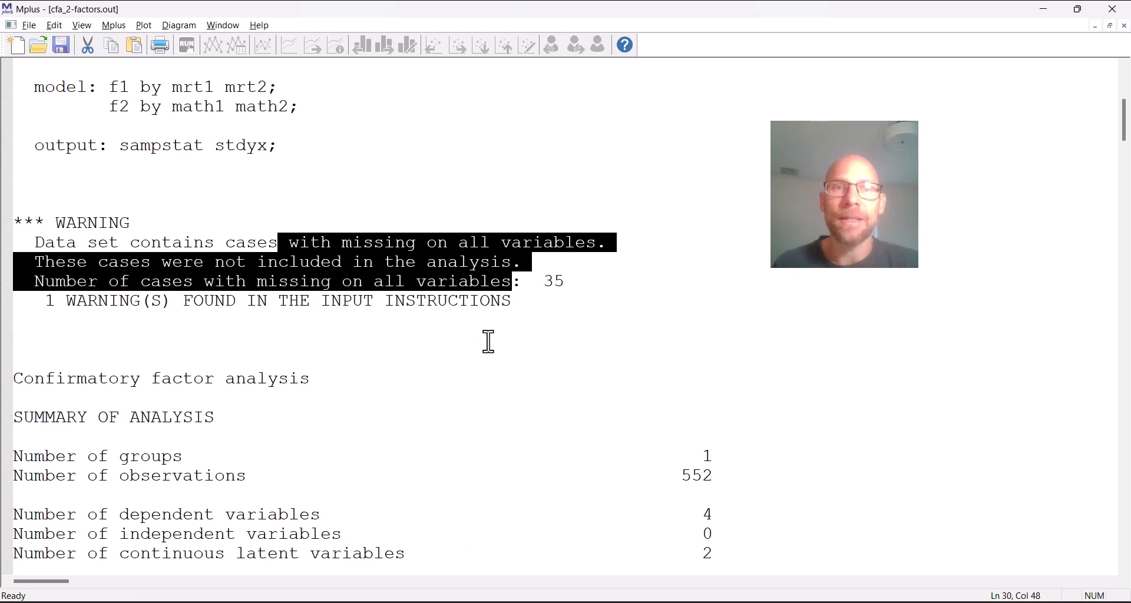
scroll(510, 333, "down", 2)
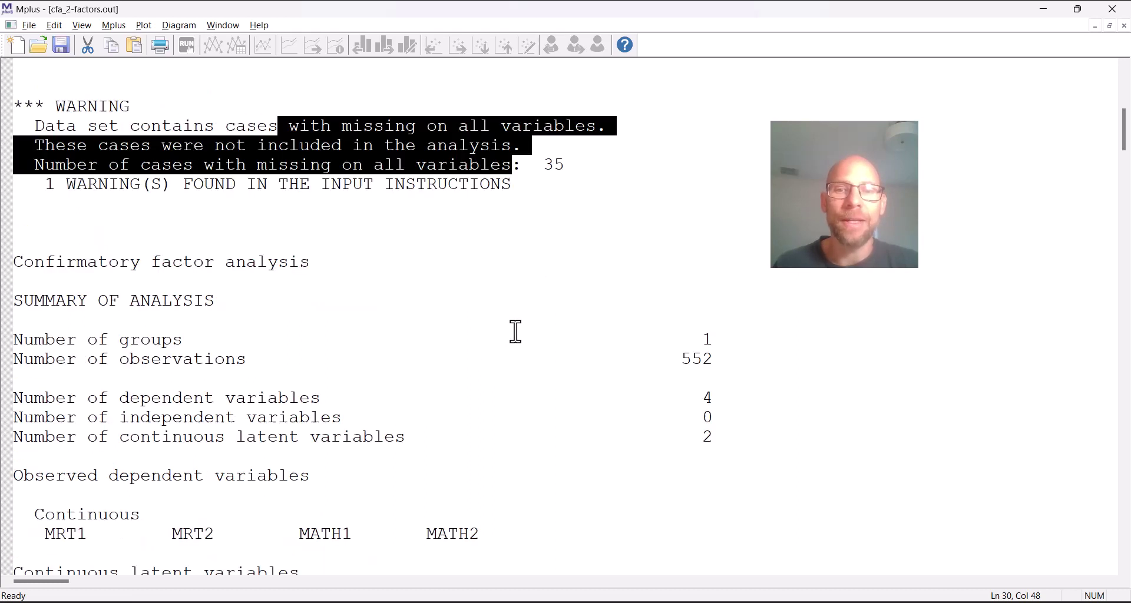
left_click_drag(749, 358, 475, 370)
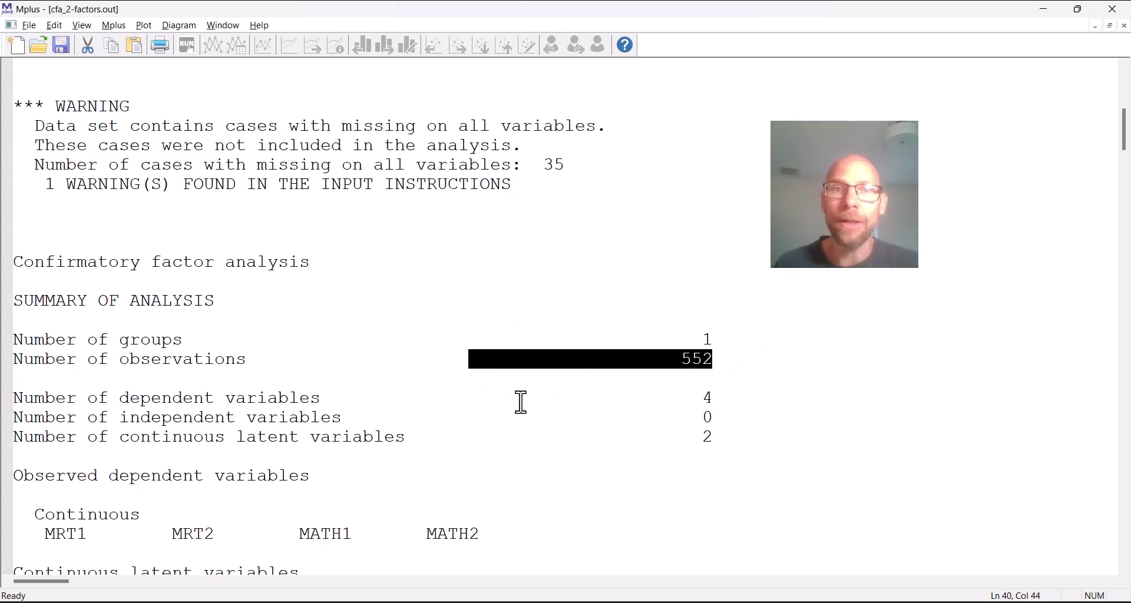
Highlight the estimation termination message, the number of free parameters and the degrees of freedom in the model fit information
scroll(395, 373, "down", 7)
scroll(411, 340, "down", 15)
scroll(415, 339, "down", 8)
left_click_drag(494, 247, 13, 247)
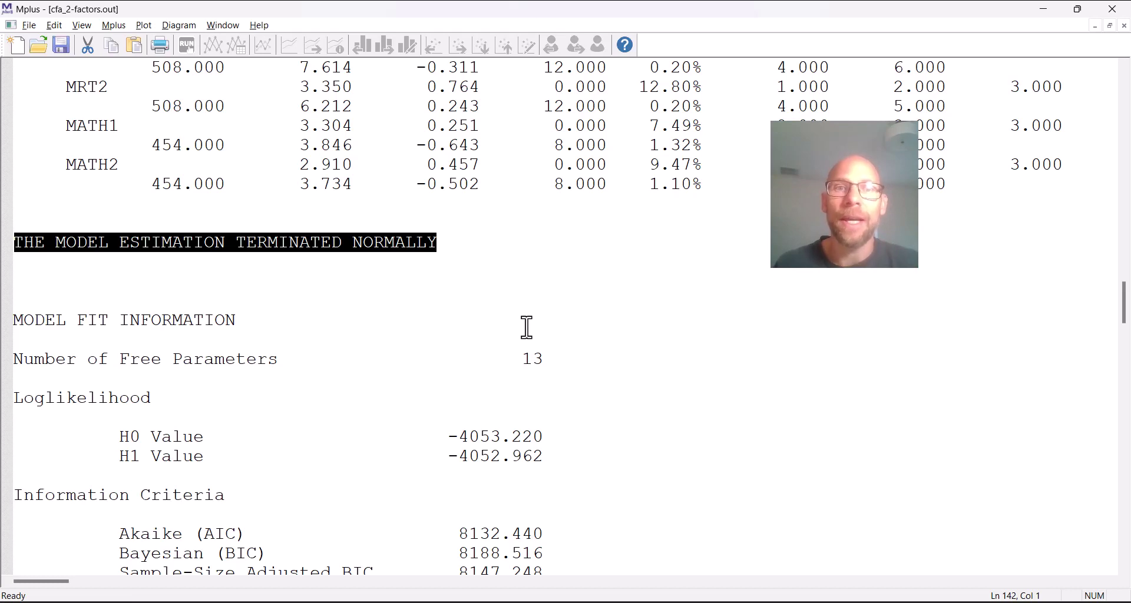
scroll(487, 328, "down", 4)
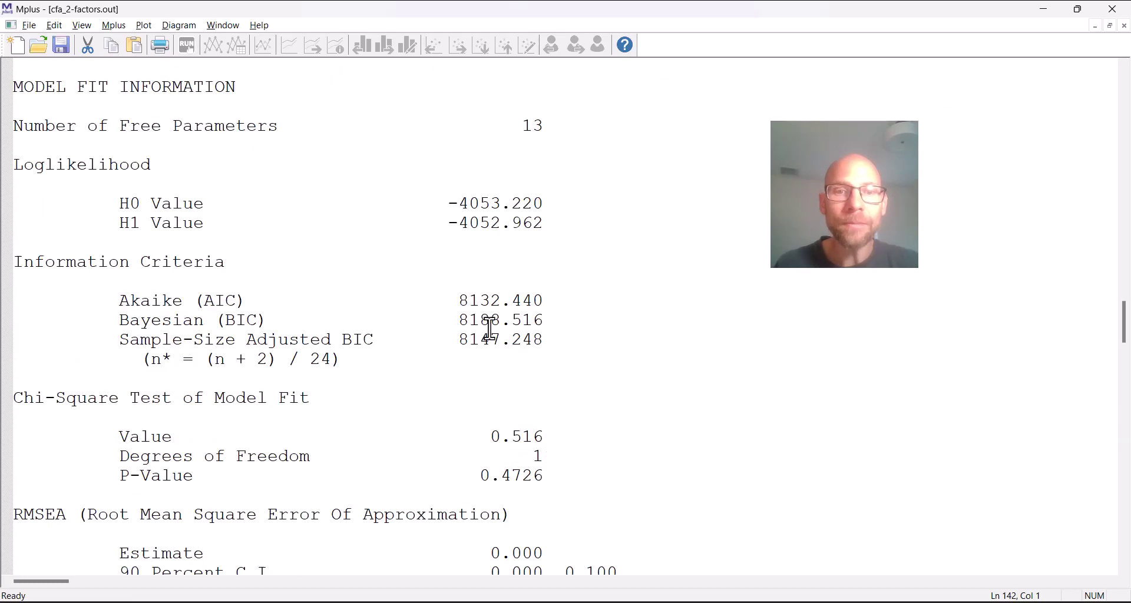
scroll(490, 325, "down", 3)
scroll(501, 321, "up", 3)
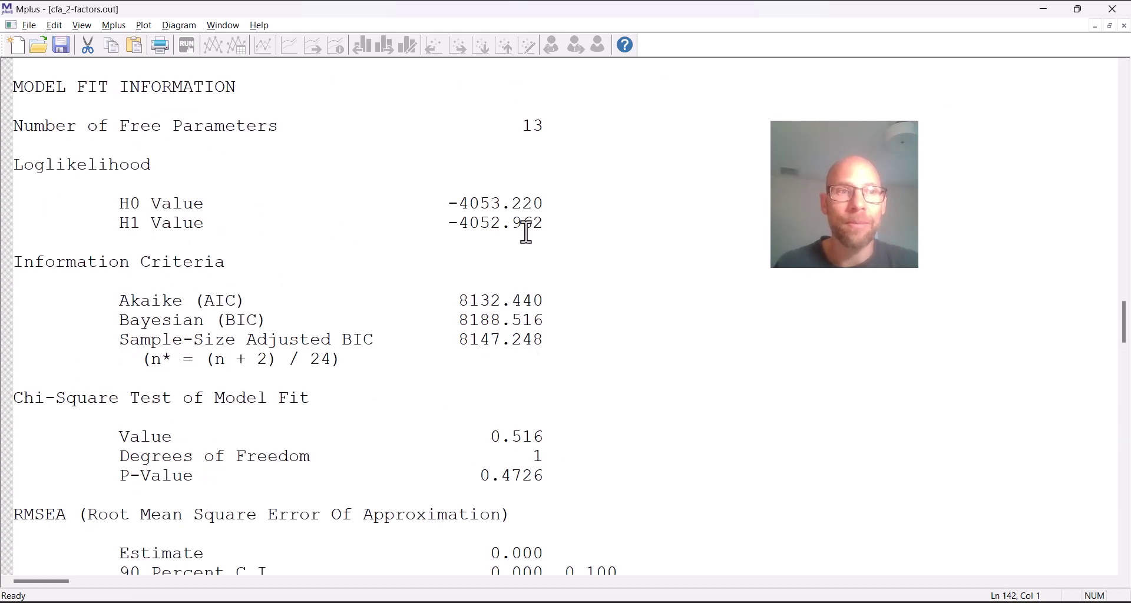
left_click_drag(554, 126, 471, 127)
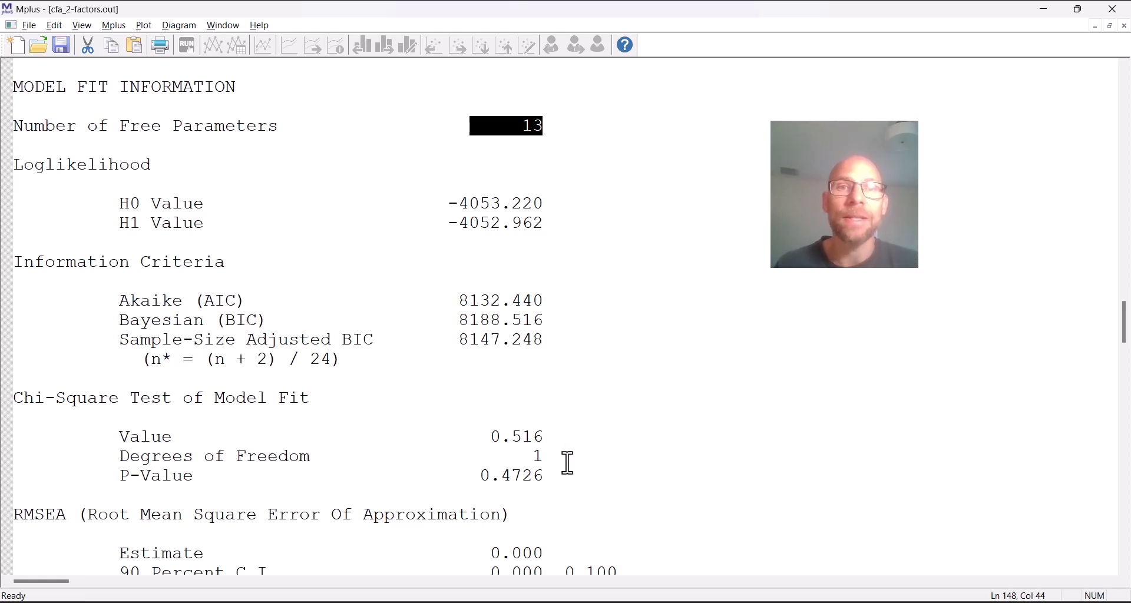
left_click_drag(560, 459, 513, 458)
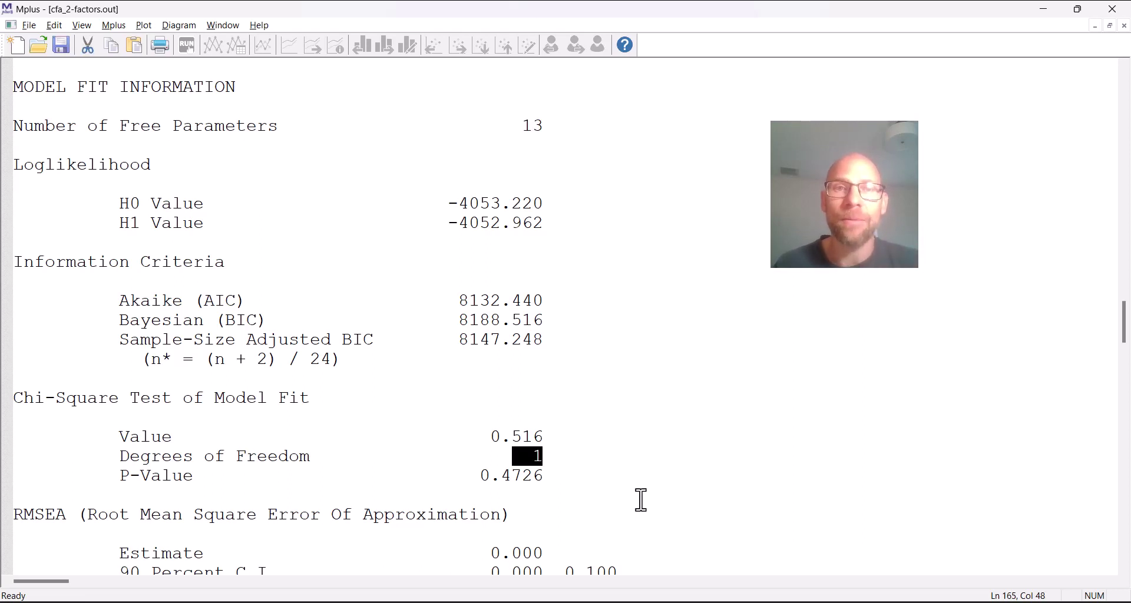
Examine the Chi-Square Test of Model Fit, highlighting its heading, value and p-value
scroll(613, 469, "down", 2)
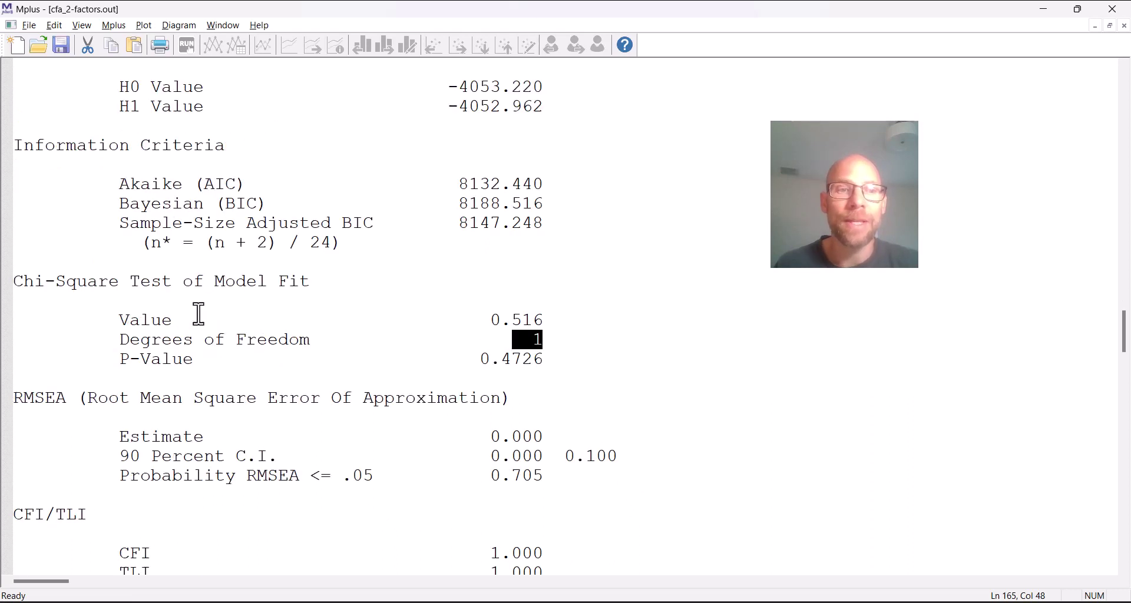
left_click_drag(17, 282, 336, 281)
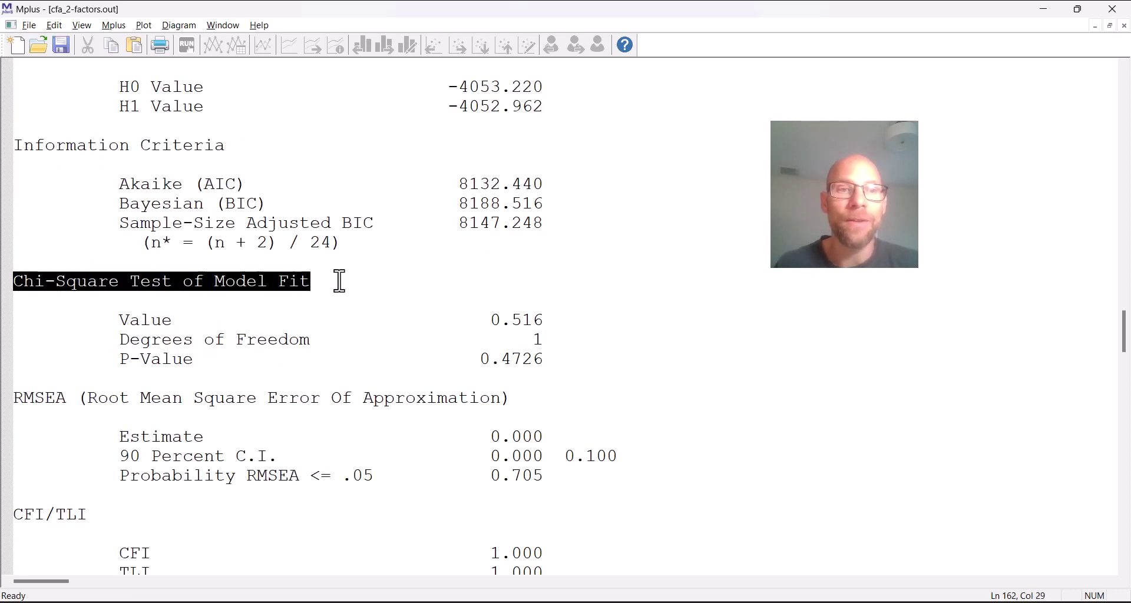
left_click_drag(584, 342, 557, 317)
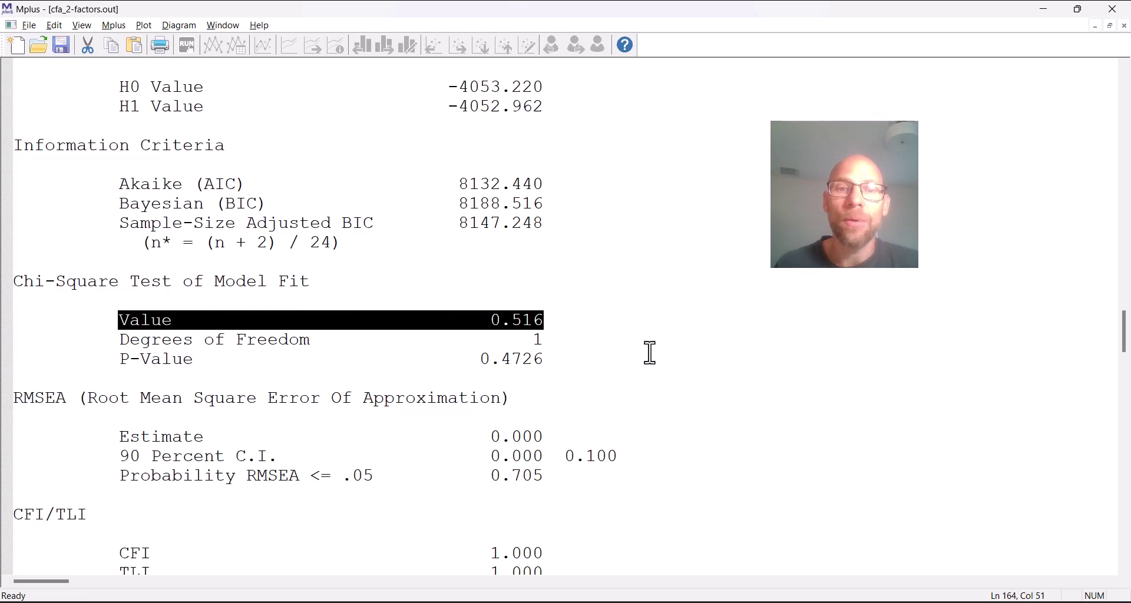
left_click_drag(546, 360, 481, 360)
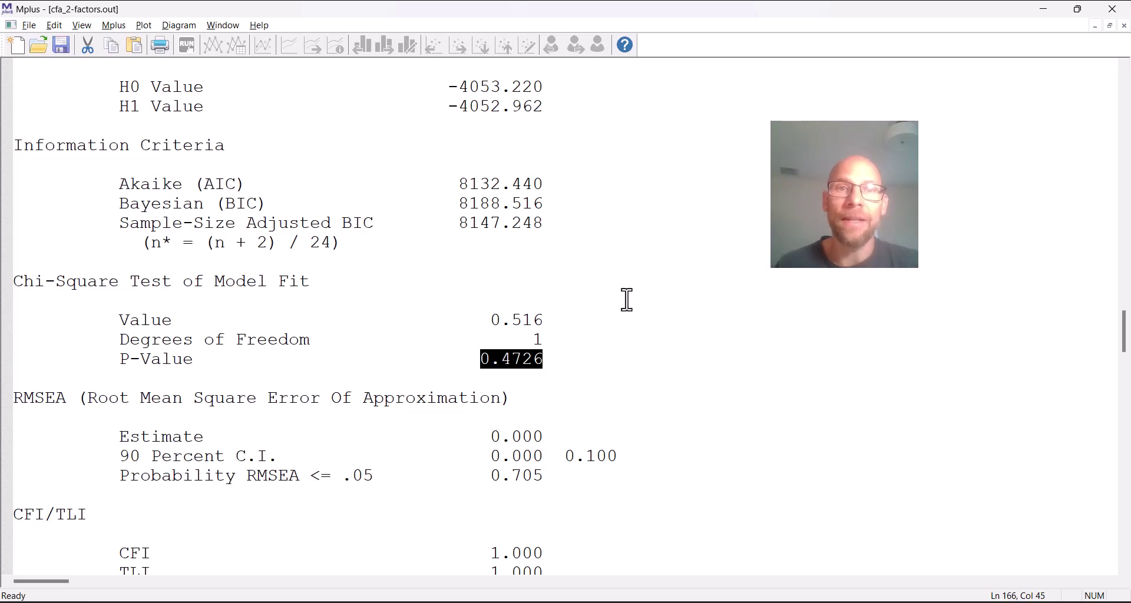
Examine the unstandardized loadings and standard errors of MRT2 and MATH2 in the model results
scroll(509, 339, "down", 11)
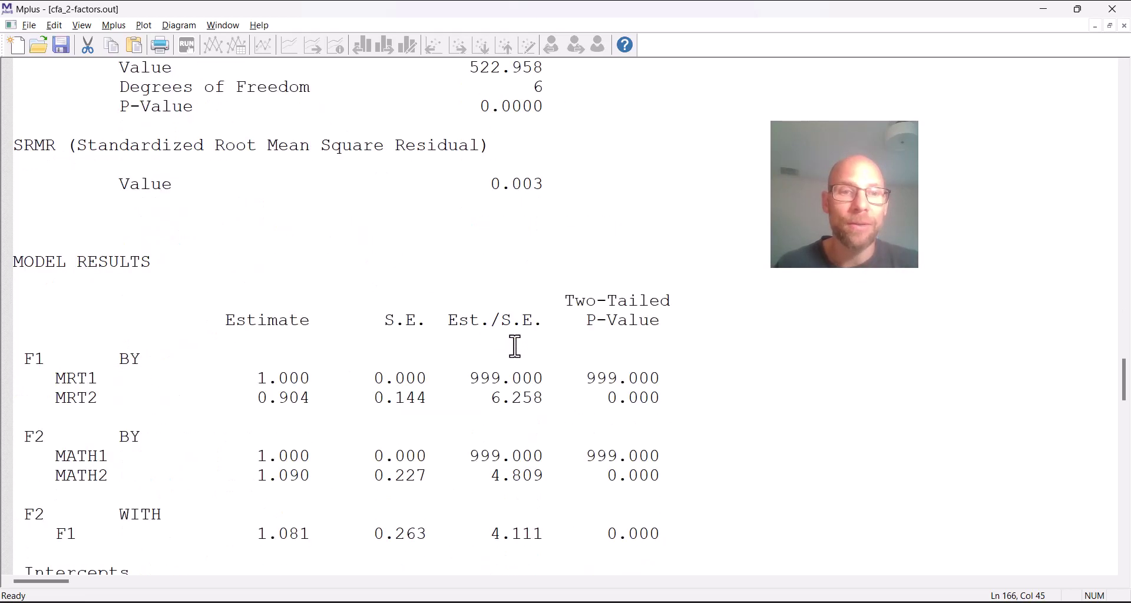
scroll(515, 349, "down", 3)
scroll(501, 360, "down", 1)
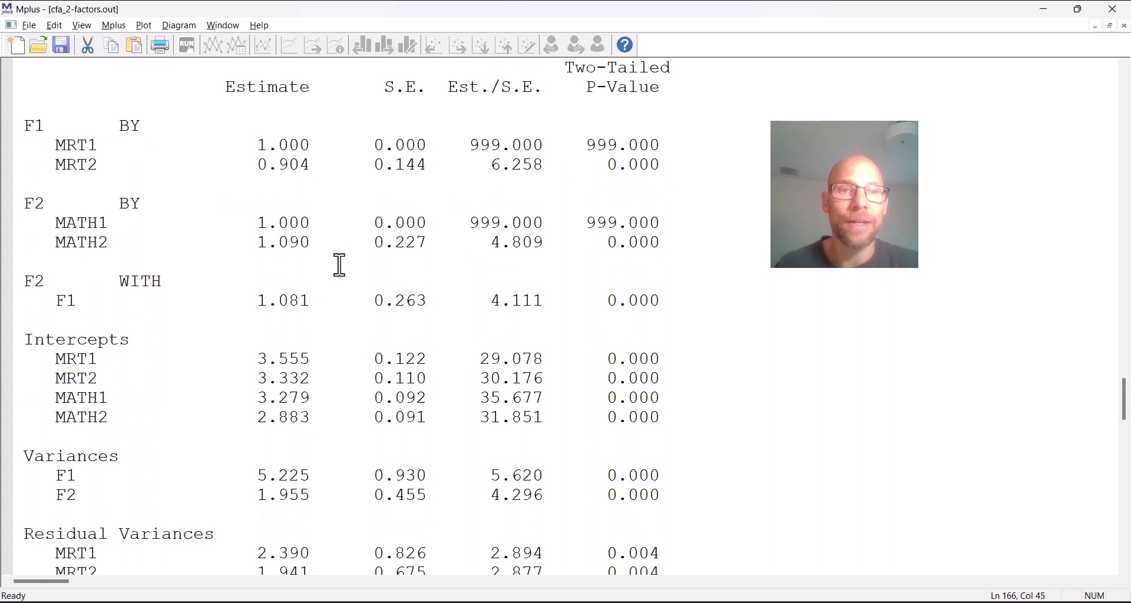
left_click_drag(254, 166, 322, 166)
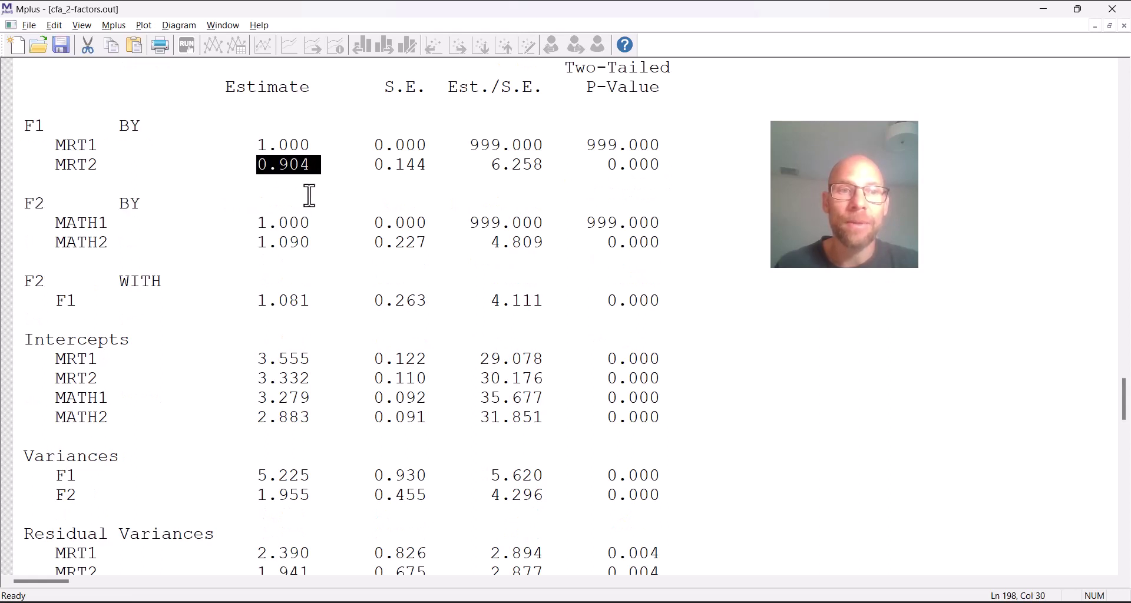
left_click_drag(256, 243, 313, 244)
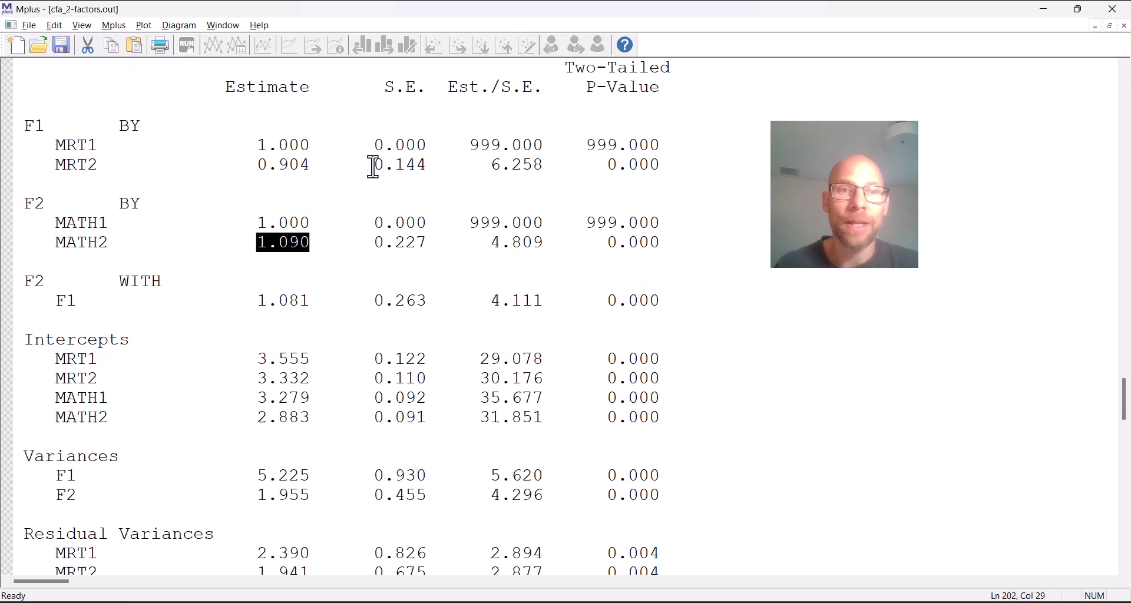
left_click_drag(373, 165, 457, 182)
left_click_drag(426, 244, 380, 259)
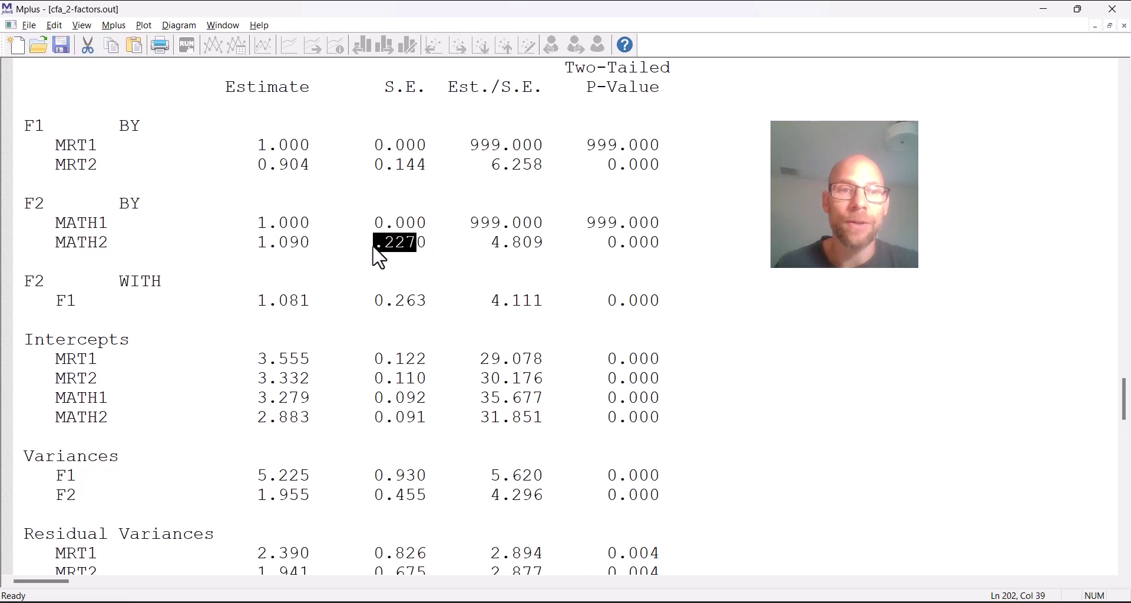
Highlight the unstandardized covariance between F1 and F2 and the variances of both factors
left_click_drag(246, 302, 317, 303)
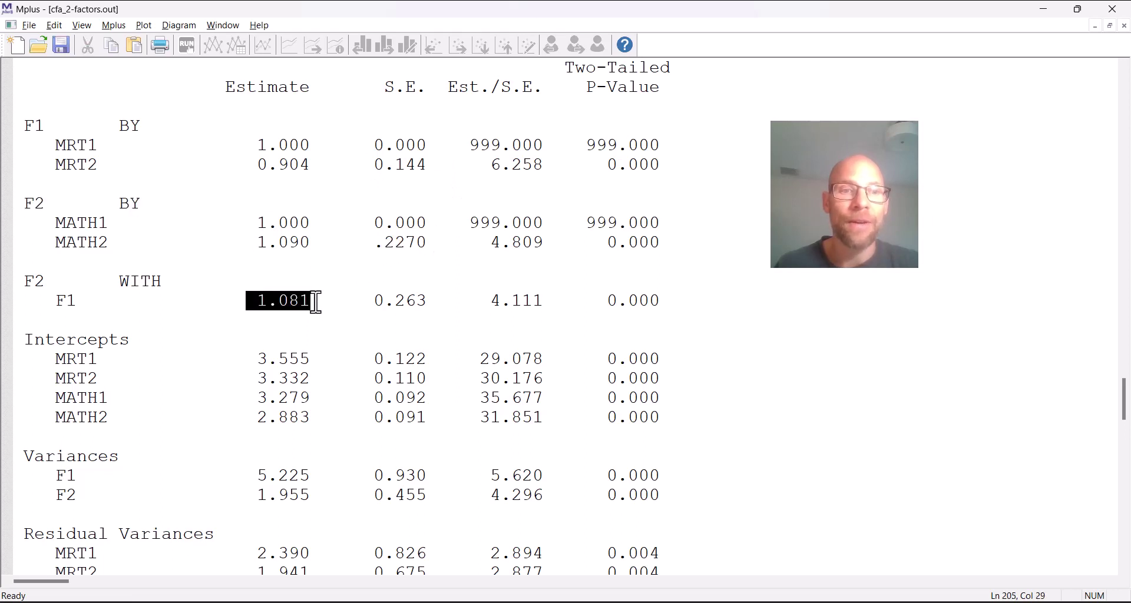
scroll(342, 303, "down", 2)
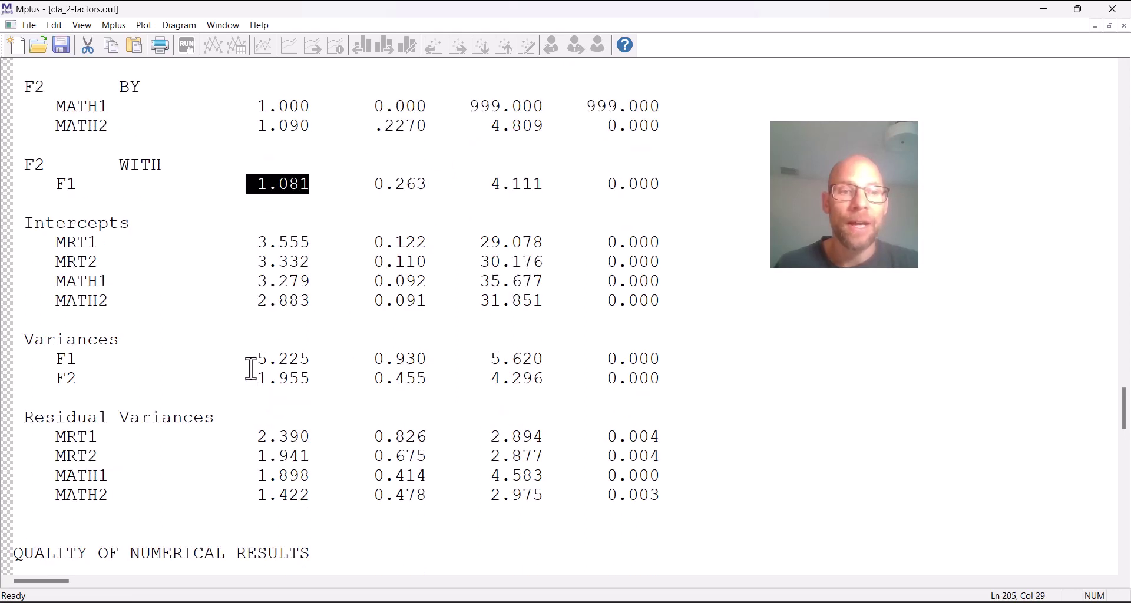
left_click_drag(247, 356, 333, 377)
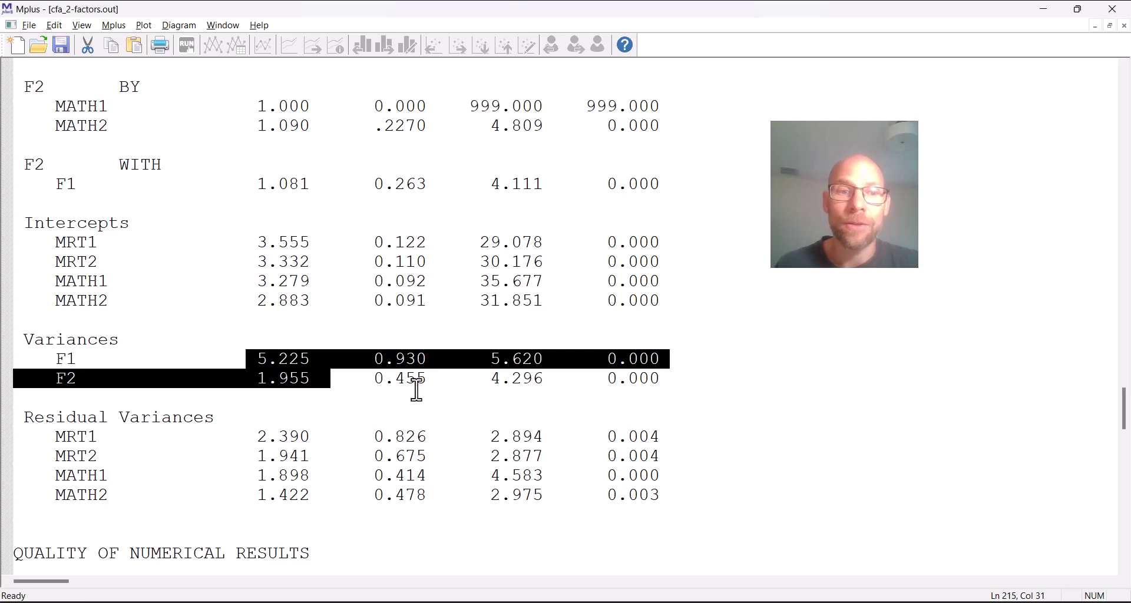
Highlight the standardized loadings of all four indicators and the correlation between F1 and F2
scroll(397, 383, "down", 13)
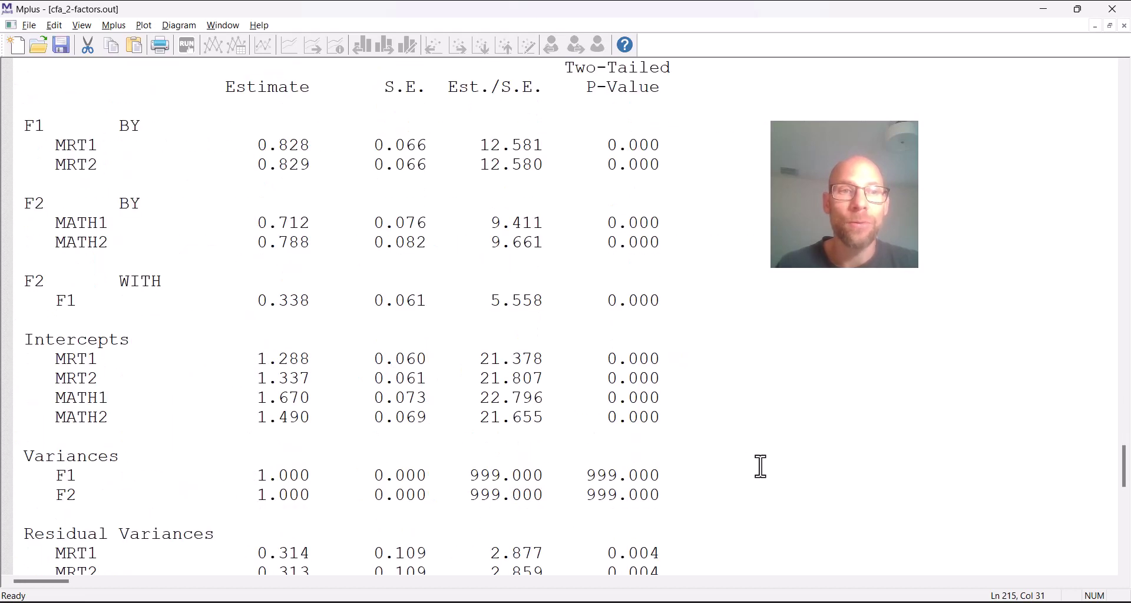
left_click_drag(258, 145, 310, 162)
left_click_drag(258, 222, 309, 246)
left_click(260, 301)
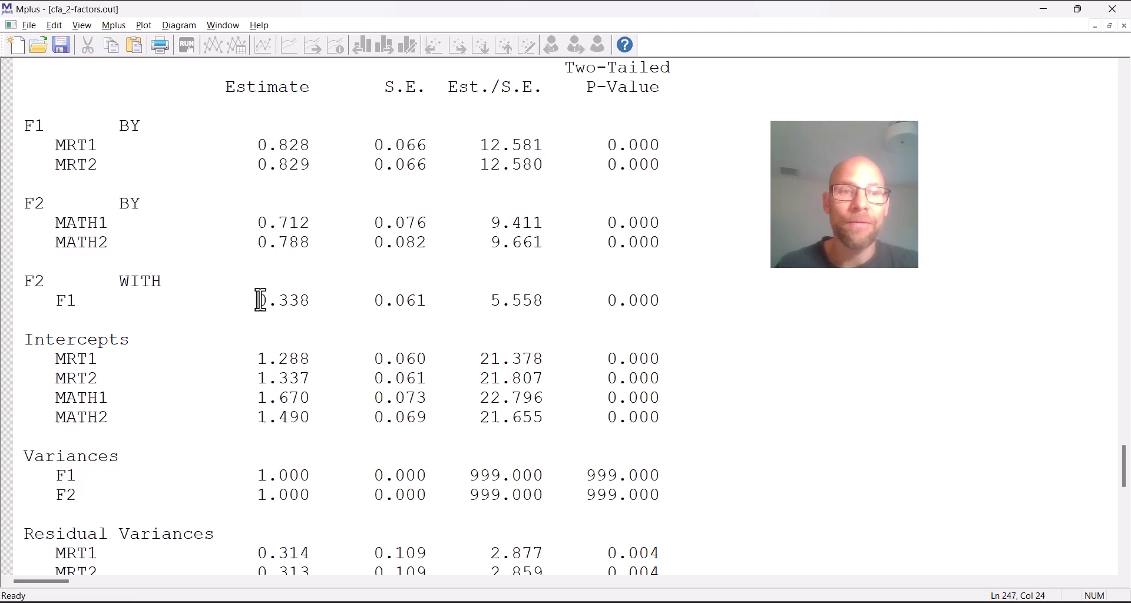
left_click_drag(263, 300, 316, 301)
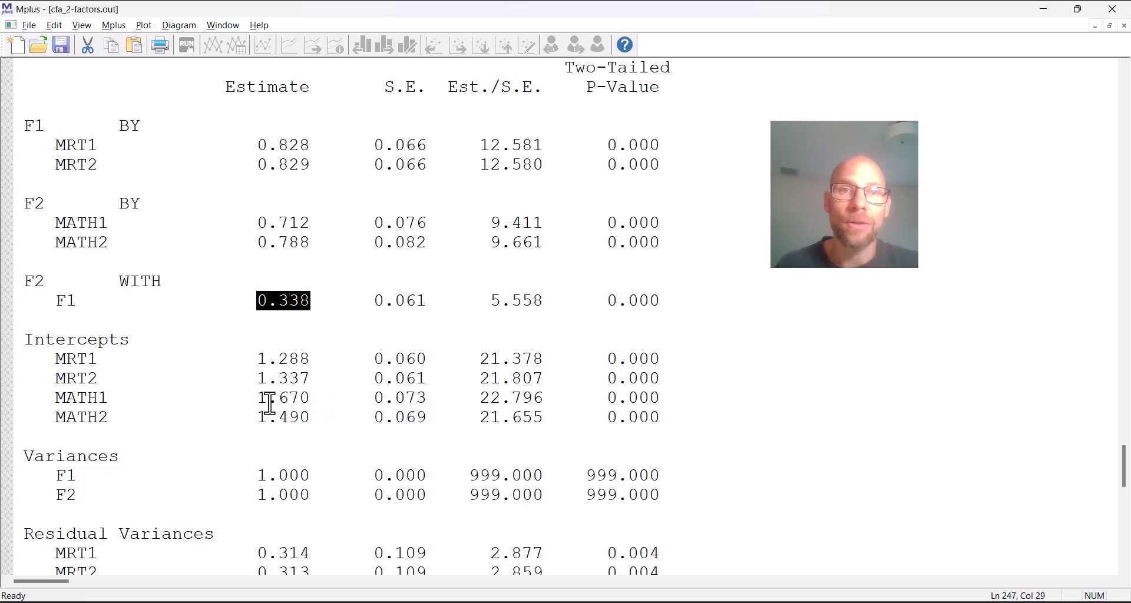
Highlight the R-square estimates of the four observed variables, and return to the standardized loadings
scroll(323, 374, "down", 2)
scroll(323, 367, "down", 4)
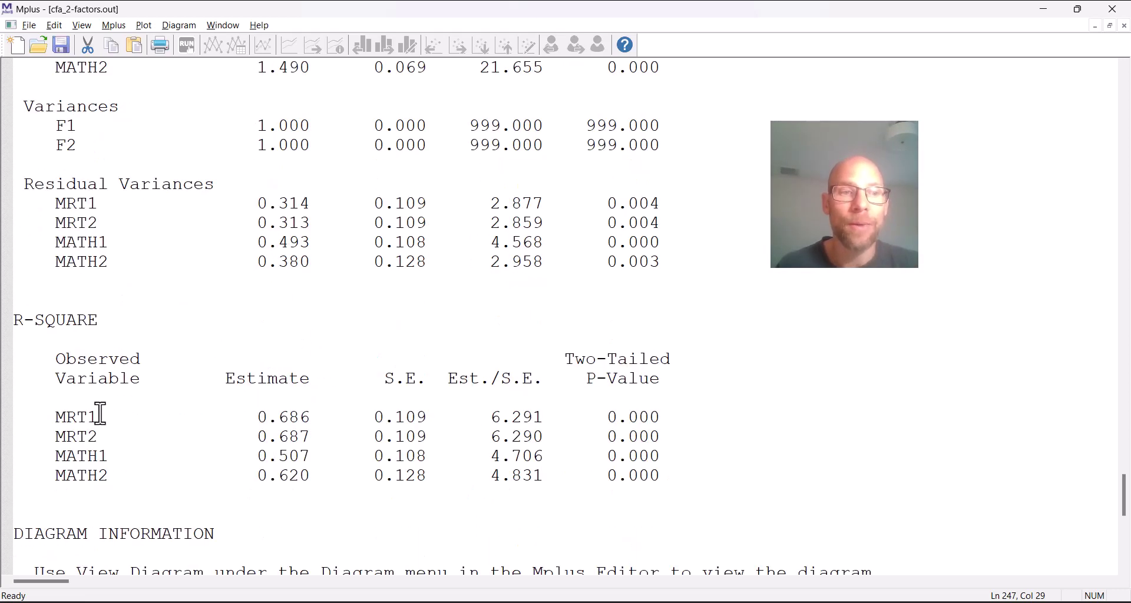
left_click_drag(59, 423, 335, 480)
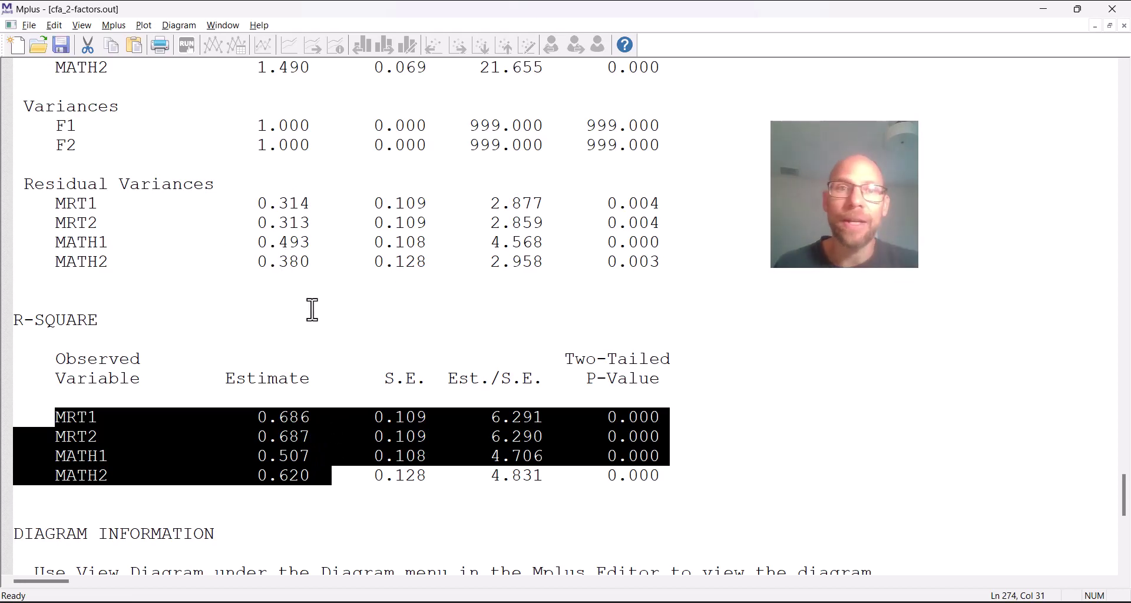
scroll(336, 337, "up", 6)
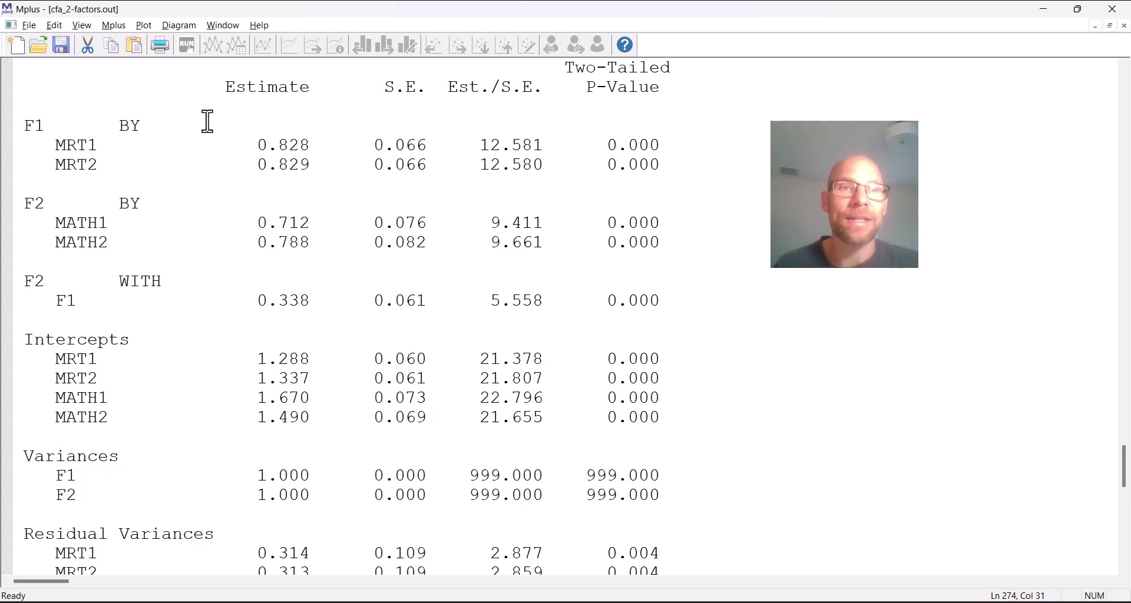
Bring up the CFA_2-factors_unidentified.inp input file and run its analysis, saving the changes to the file
left_click(223, 26)
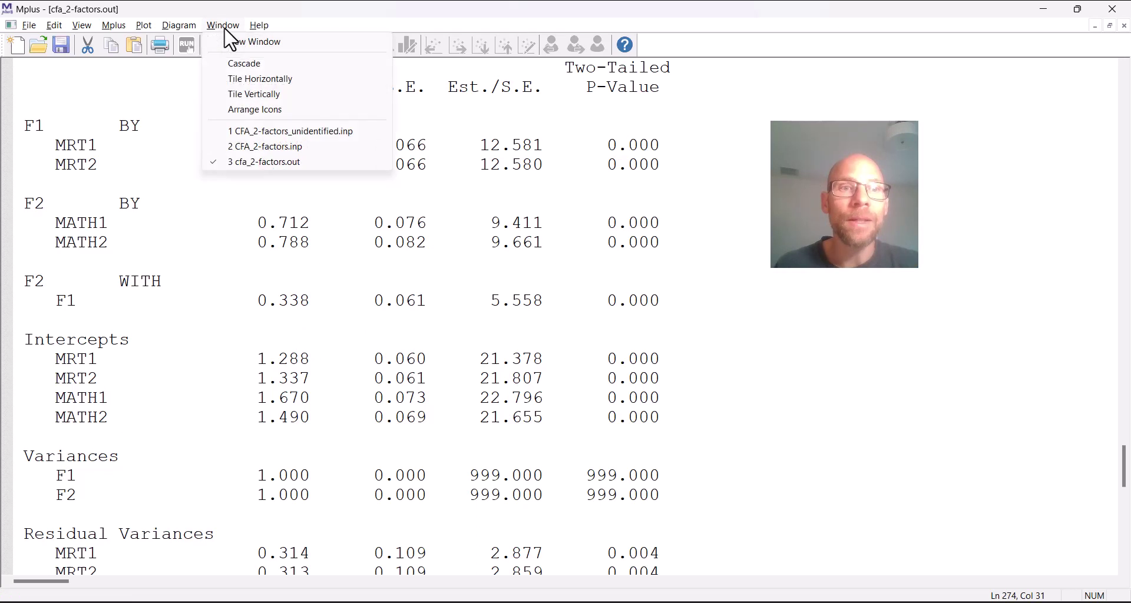
left_click(261, 131)
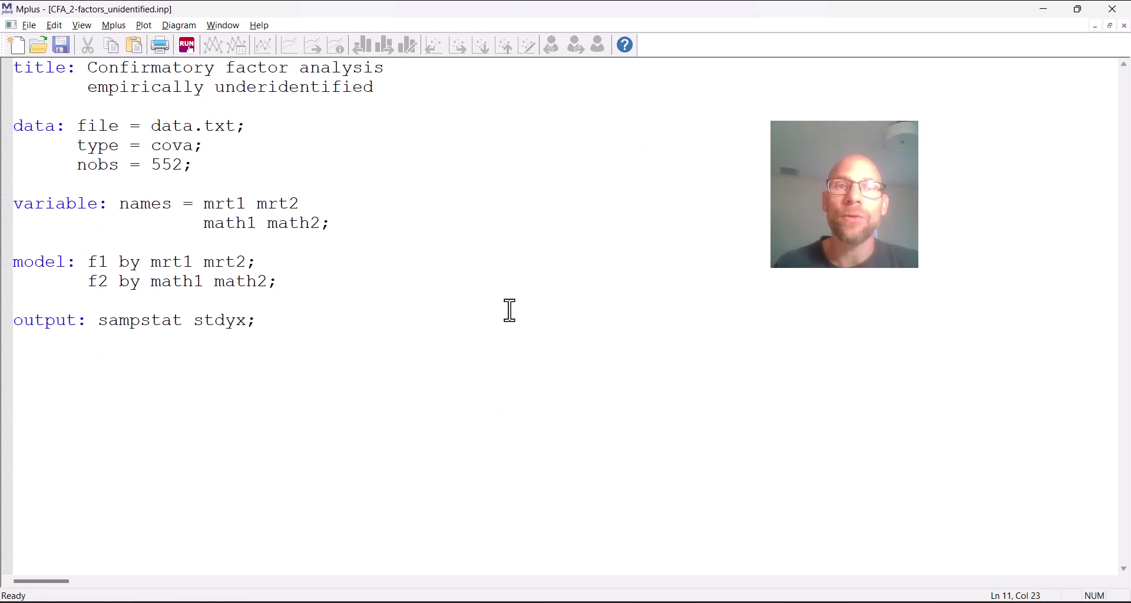
left_click(187, 45)
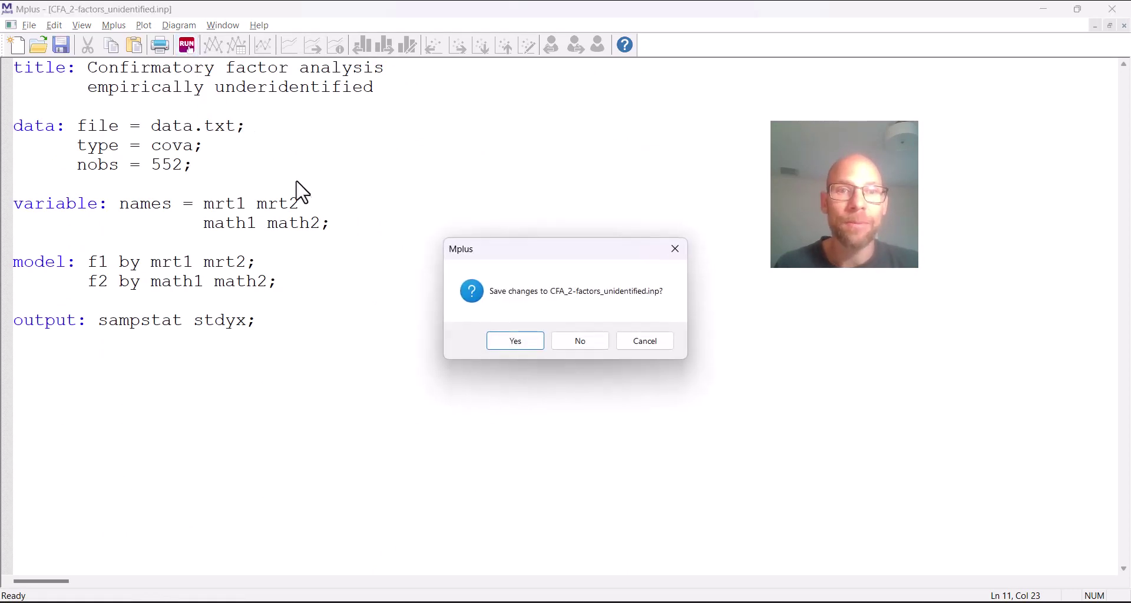
left_click(512, 344)
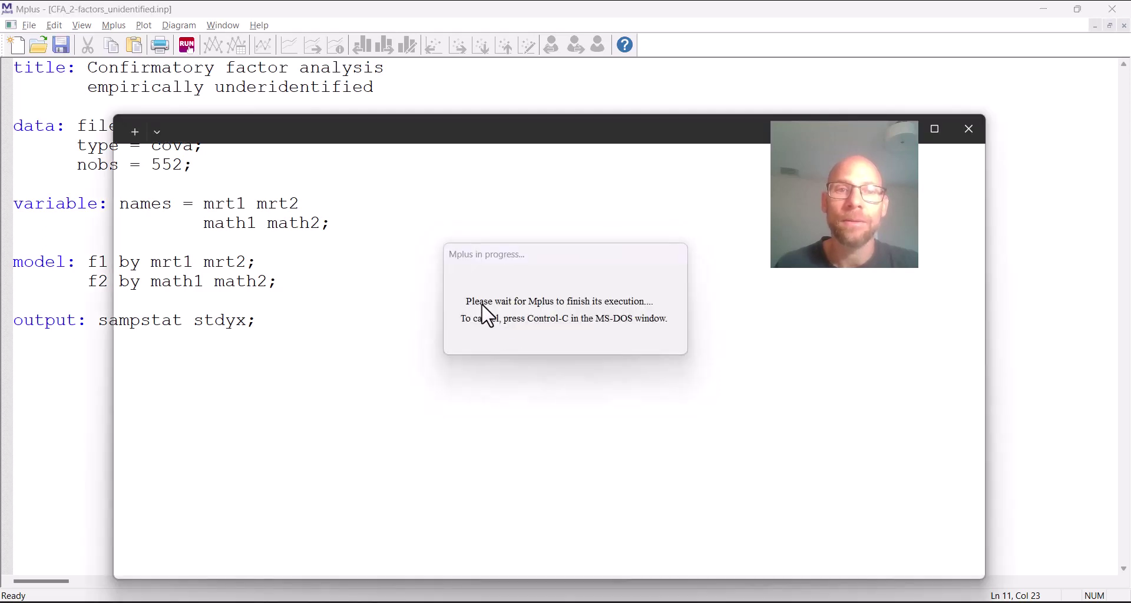
Find the model estimation termination message in the new output and highlight it along with the residual covariance matrix (theta) warning below
scroll(401, 279, "down", 15)
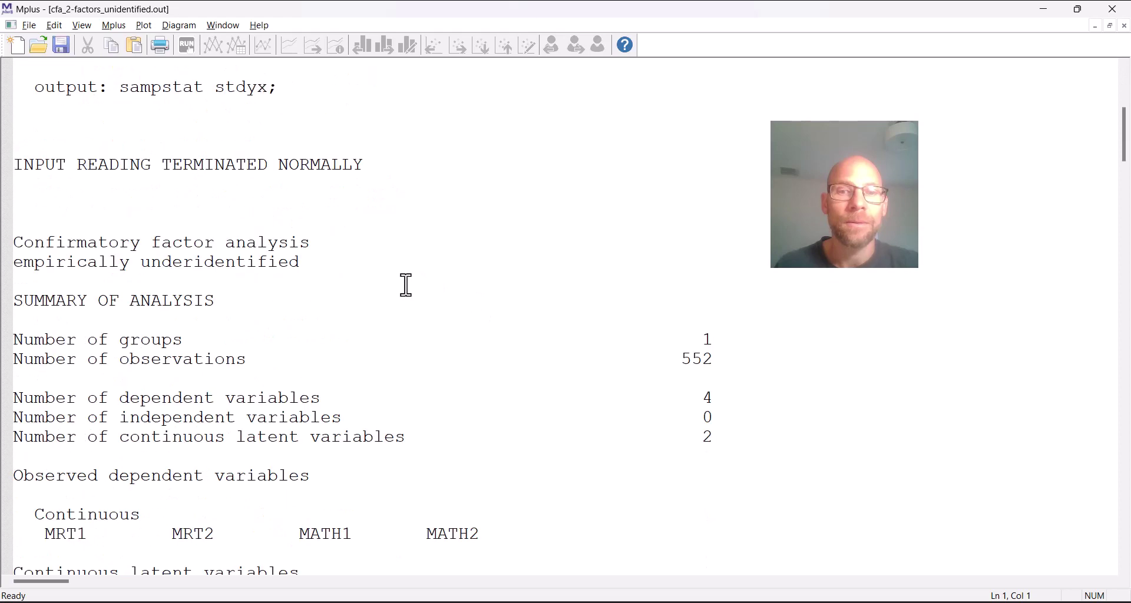
scroll(401, 279, "down", 8)
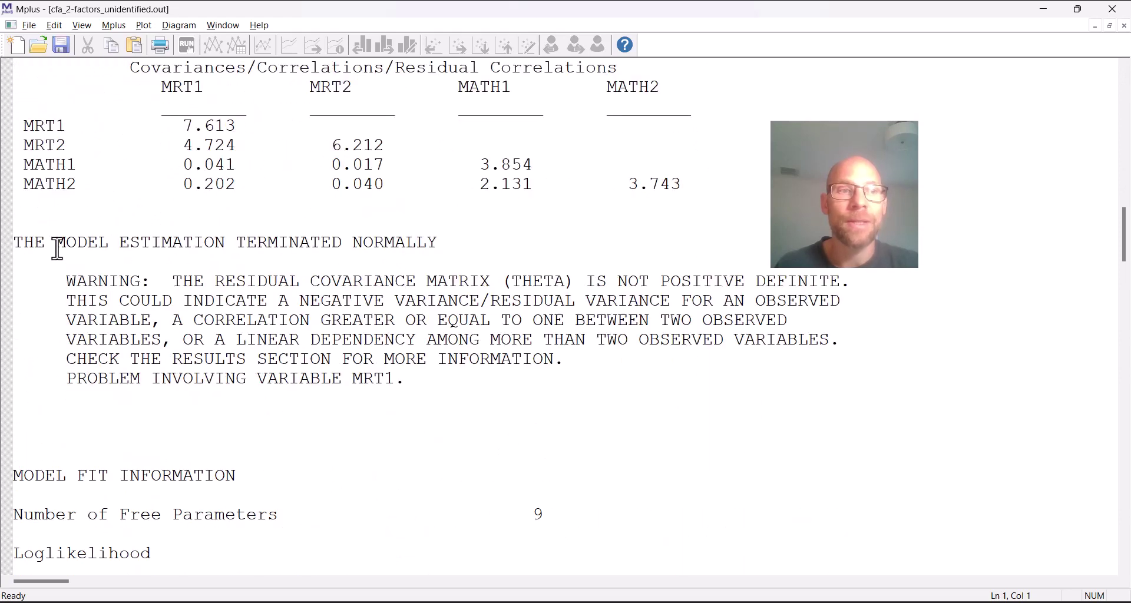
left_click(24, 244)
left_click_drag(23, 244, 439, 244)
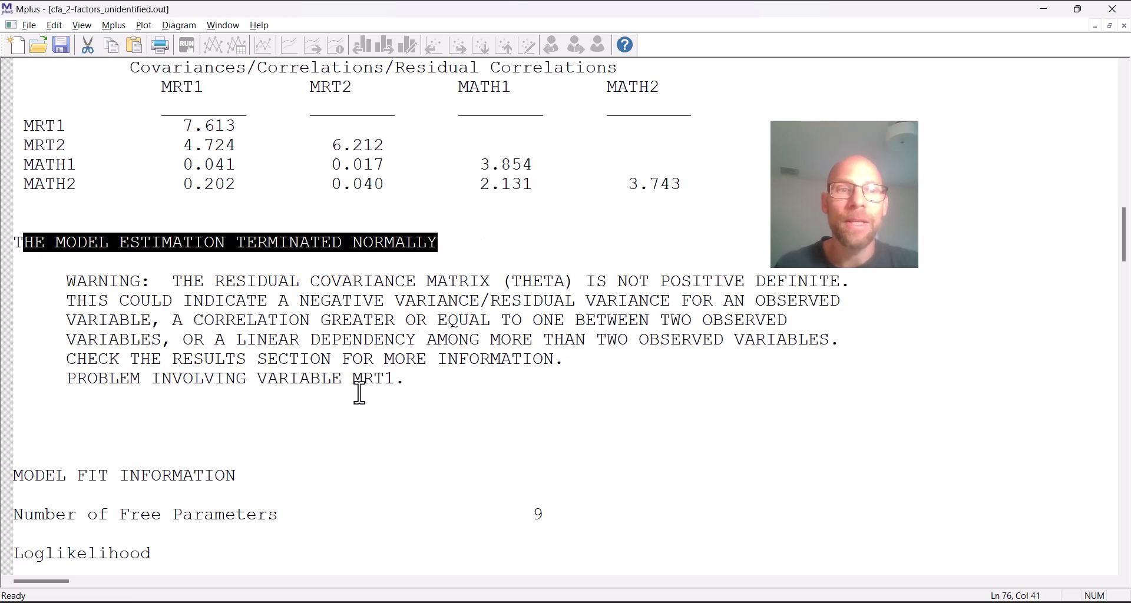
left_click_drag(65, 282, 846, 288)
left_click_drag(112, 300, 410, 381)
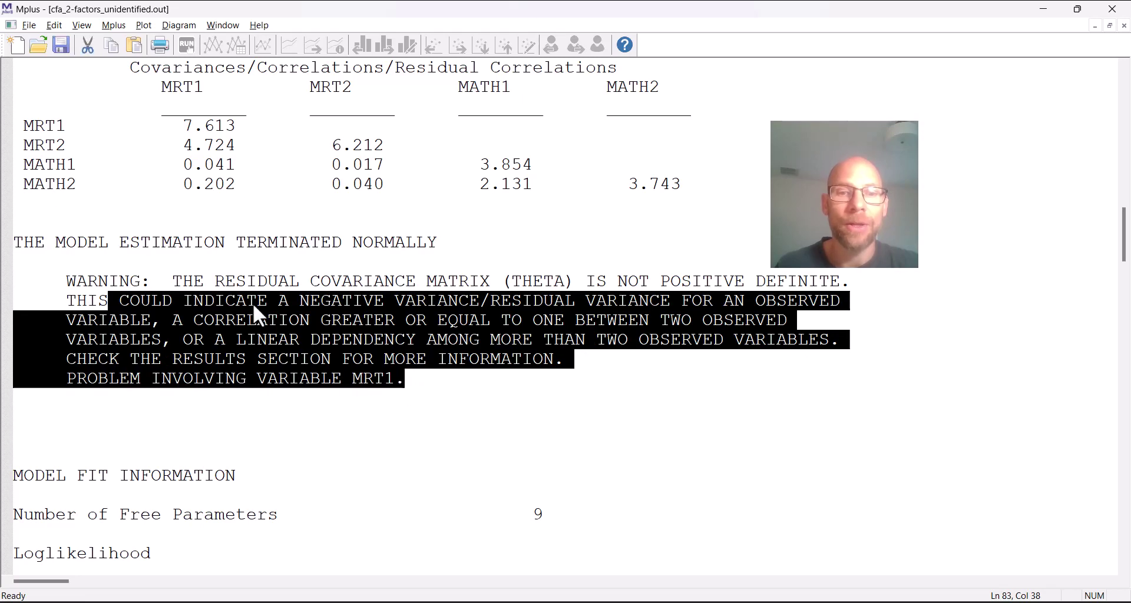
Check the chi-square test of model fit in the model fit information, placing the cursor at its value
scroll(386, 296, "down", 2)
scroll(372, 269, "down", 4)
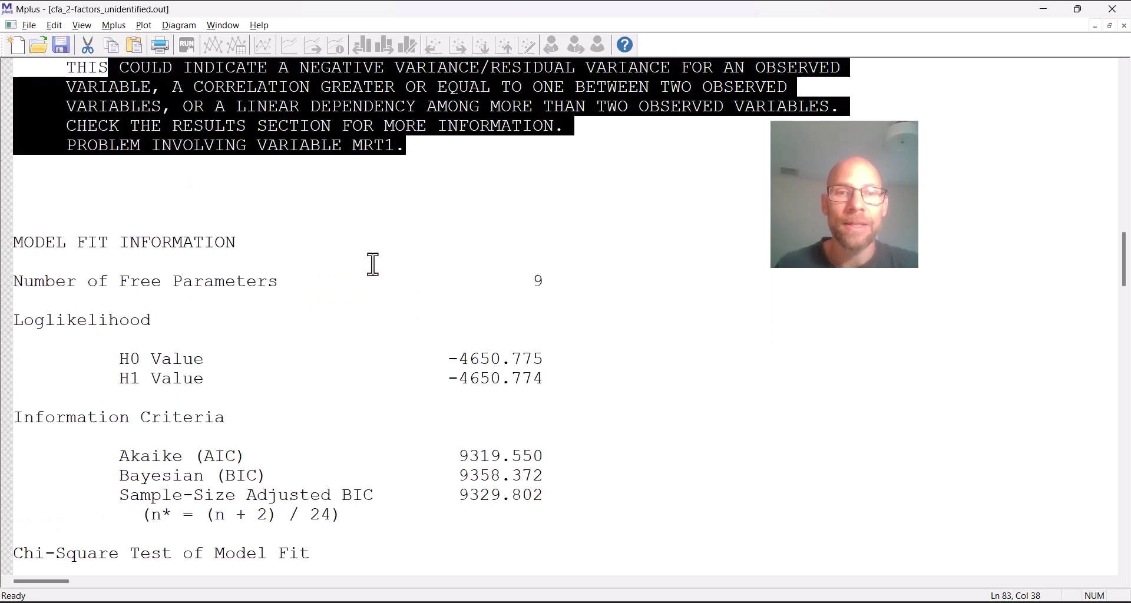
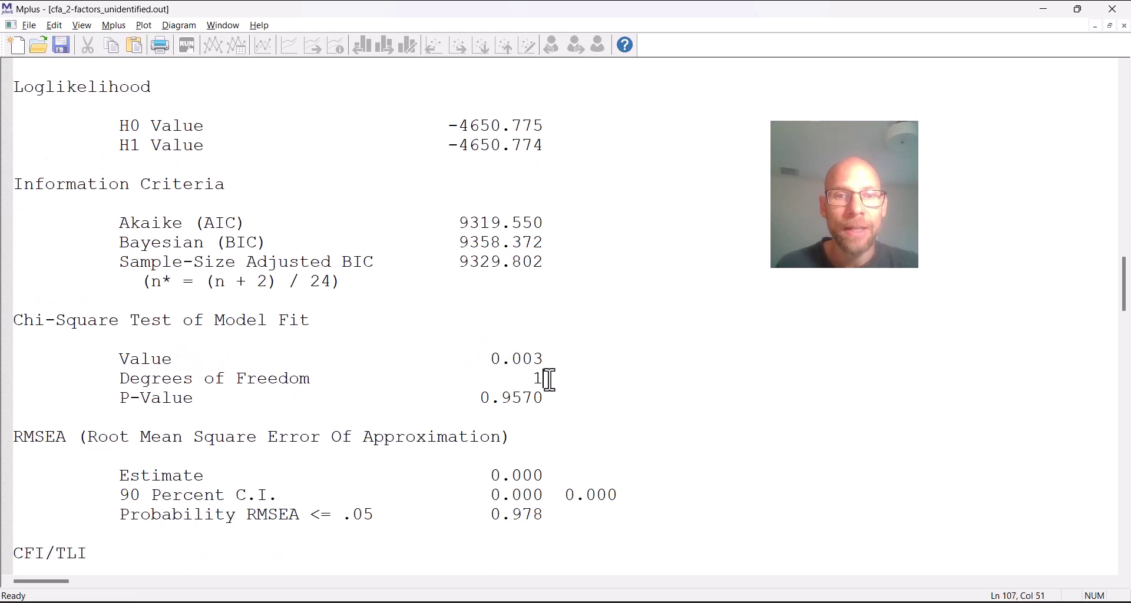
left_click(541, 362)
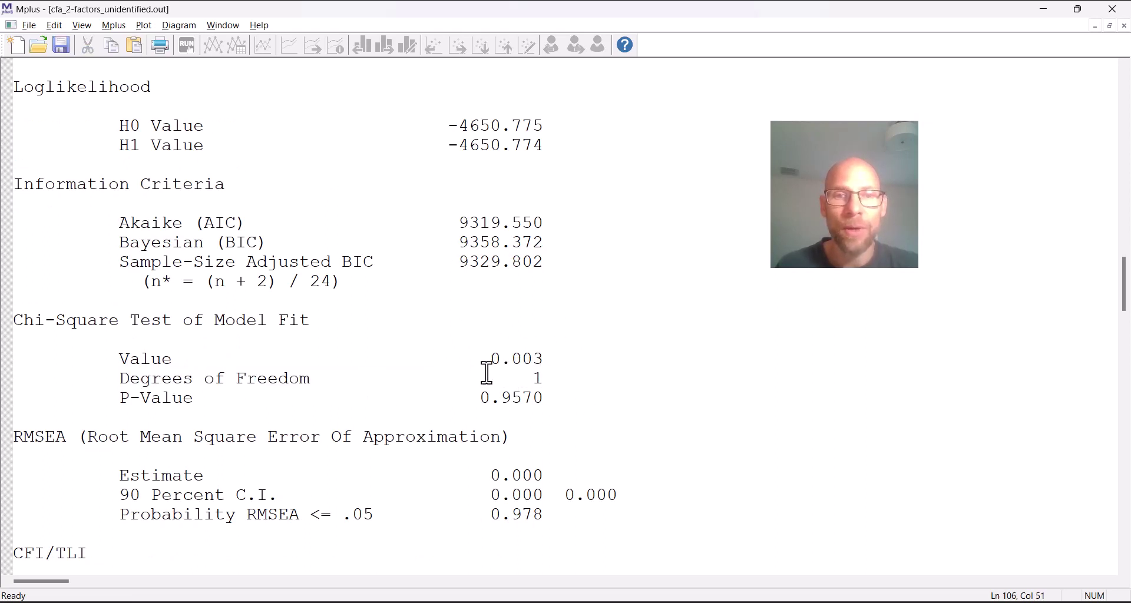
Highlight the unstandardized loadings of MRT2 and MATH2 and their standard errors in the model results
scroll(504, 361, "down", 4)
scroll(506, 362, "down", 12)
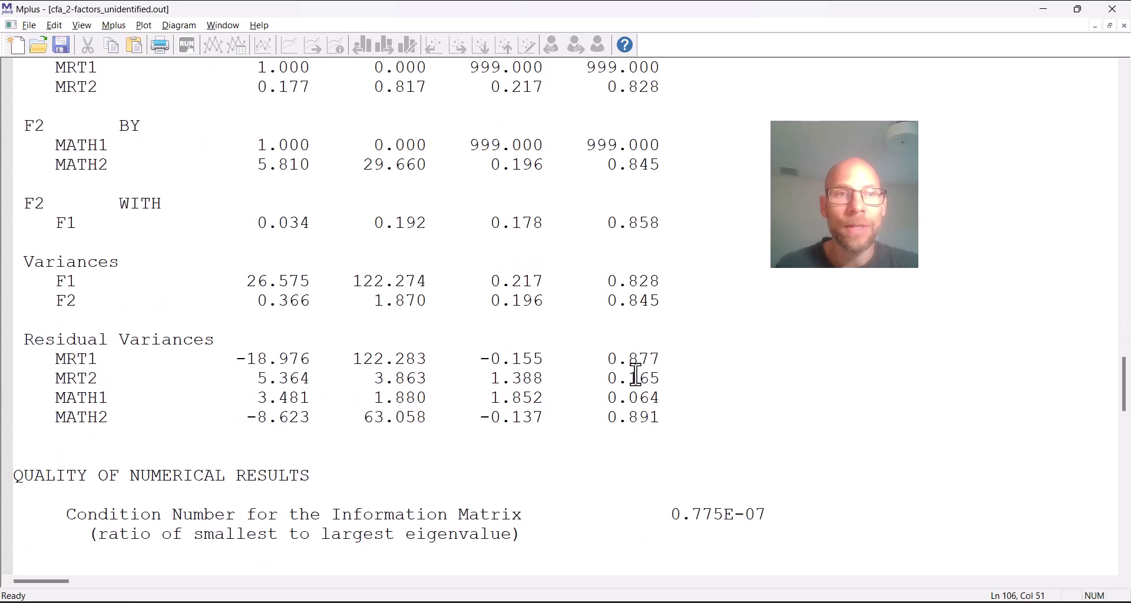
scroll(635, 375, "up", 2)
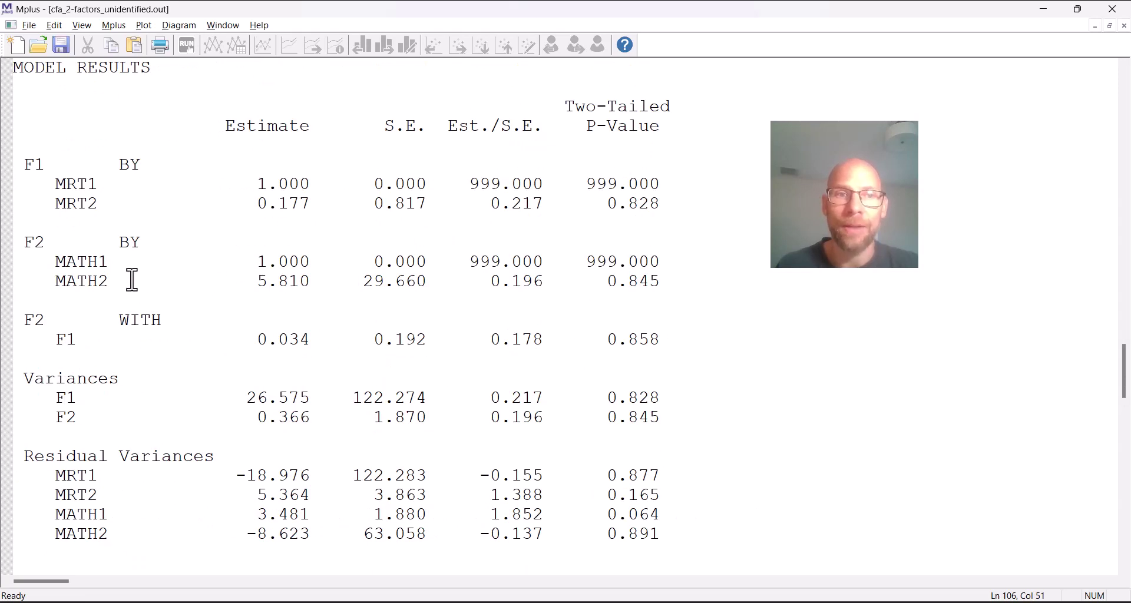
left_click_drag(59, 204, 308, 213)
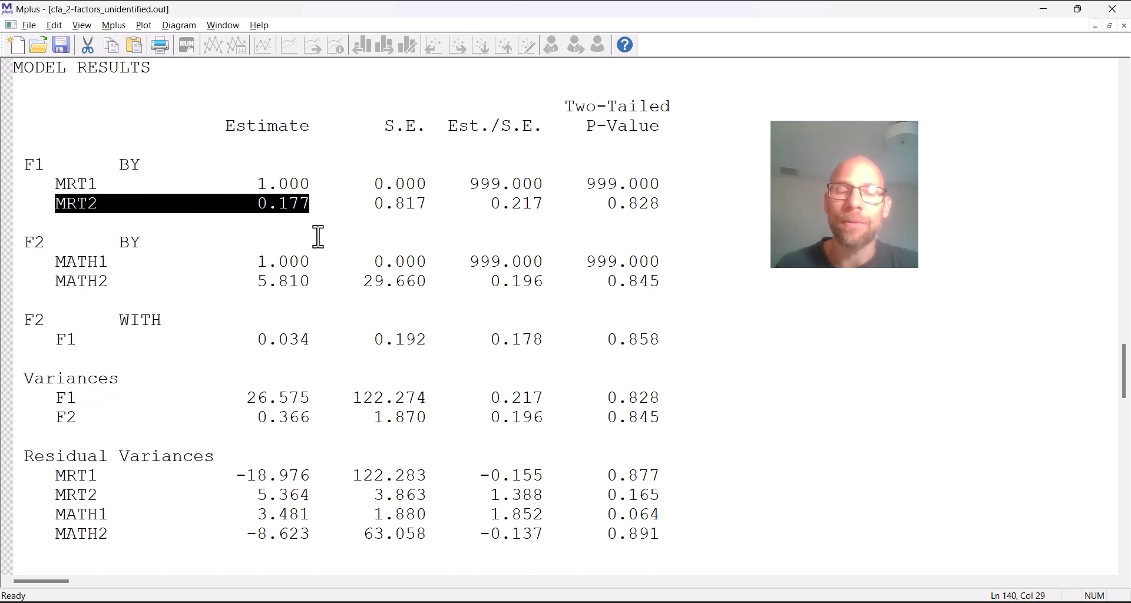
left_click_drag(374, 204, 439, 211)
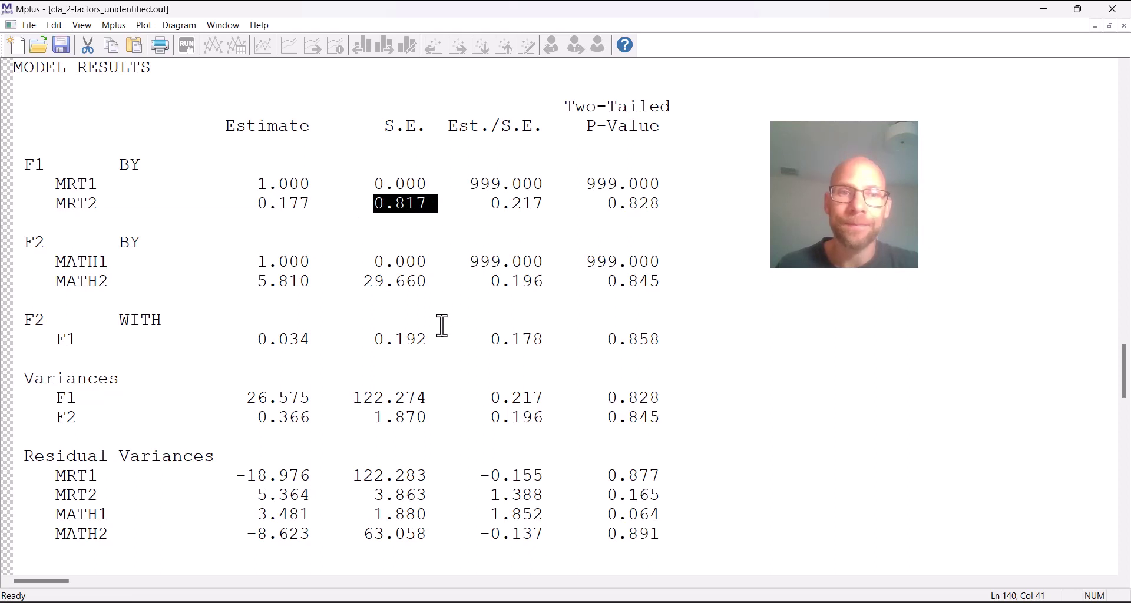
left_click_drag(236, 281, 315, 285)
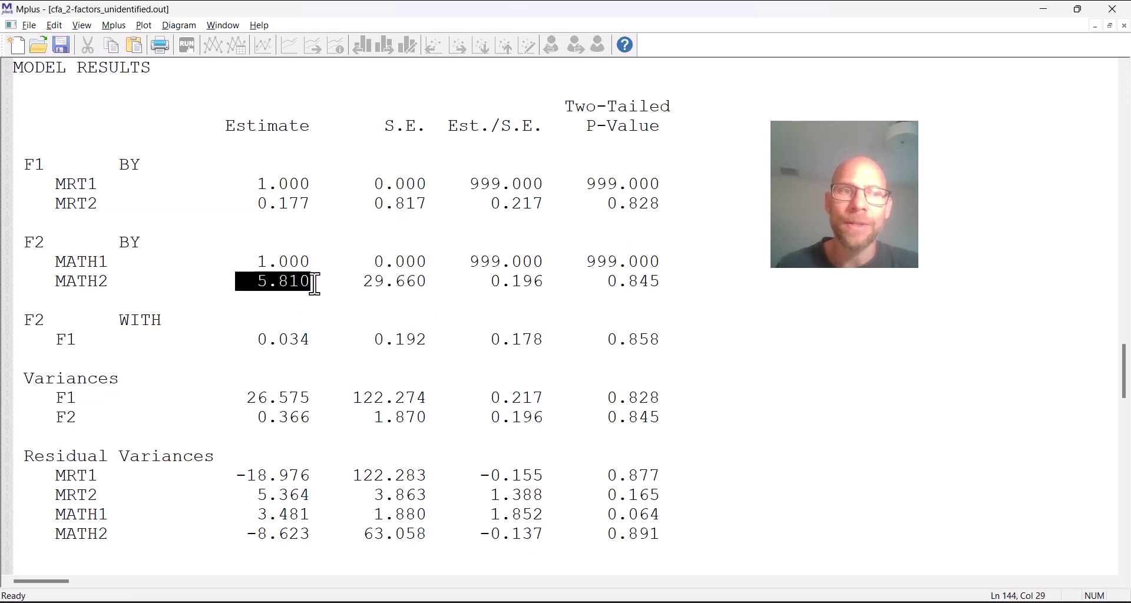
left_click_drag(361, 283, 428, 285)
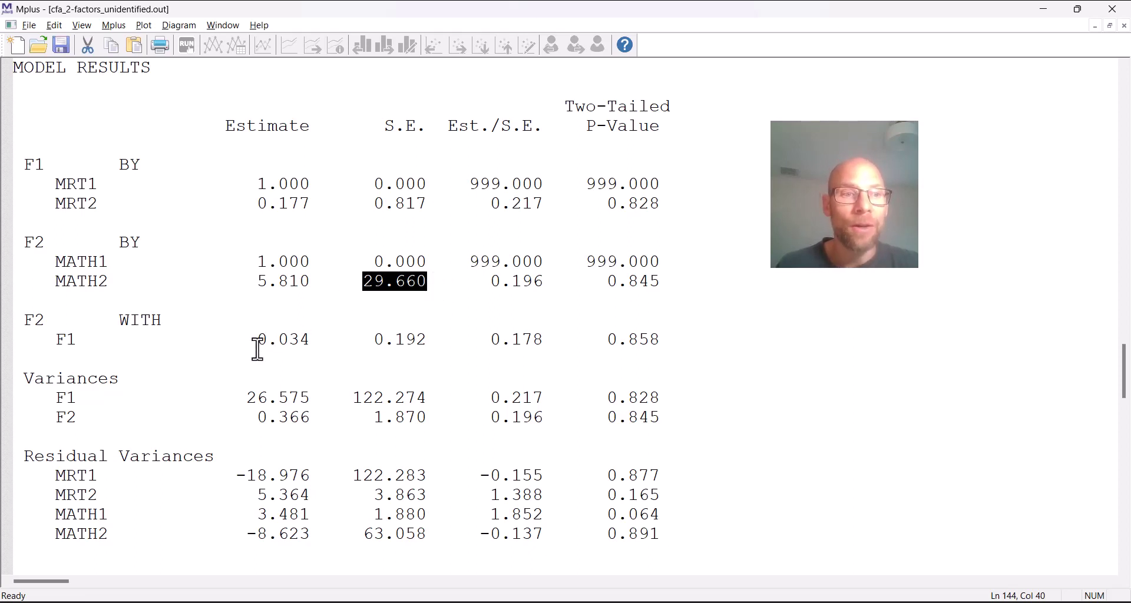
Highlight the unstandardized variances of F1 and F2 together with their standard errors
scroll(255, 347, "down", 2)
left_click_drag(239, 281, 432, 282)
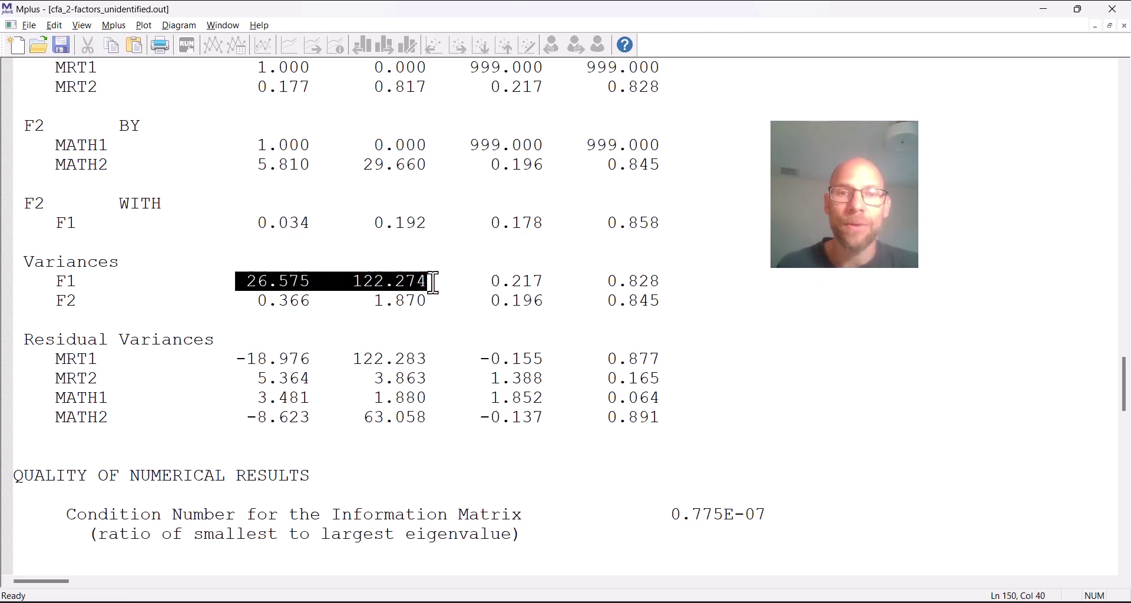
left_click_drag(249, 302, 384, 306)
Highlight the unstandardized residual variances of MRT1 and MATH2, followed by the standard errors of both
left_click_drag(235, 359, 326, 360)
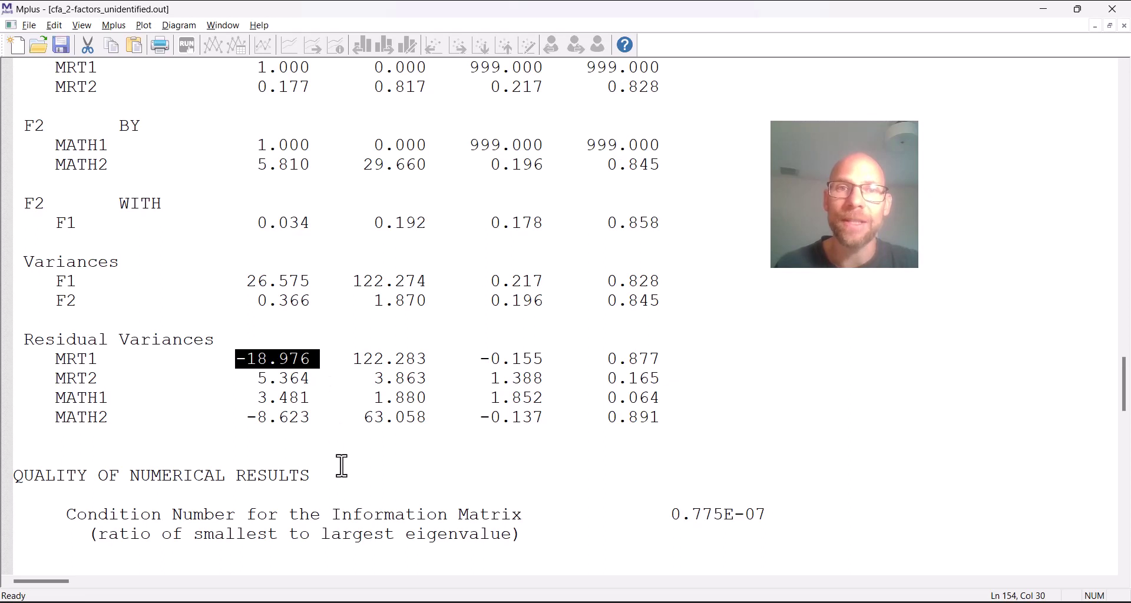
left_click_drag(243, 416, 323, 420)
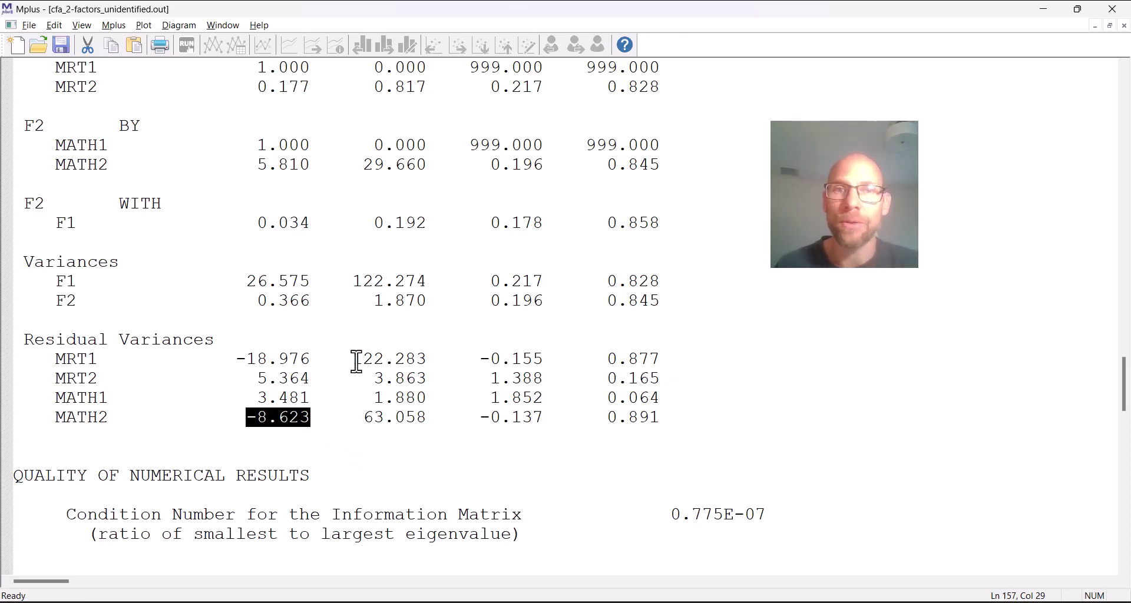
left_click_drag(353, 360, 428, 360)
left_click_drag(437, 419, 352, 419)
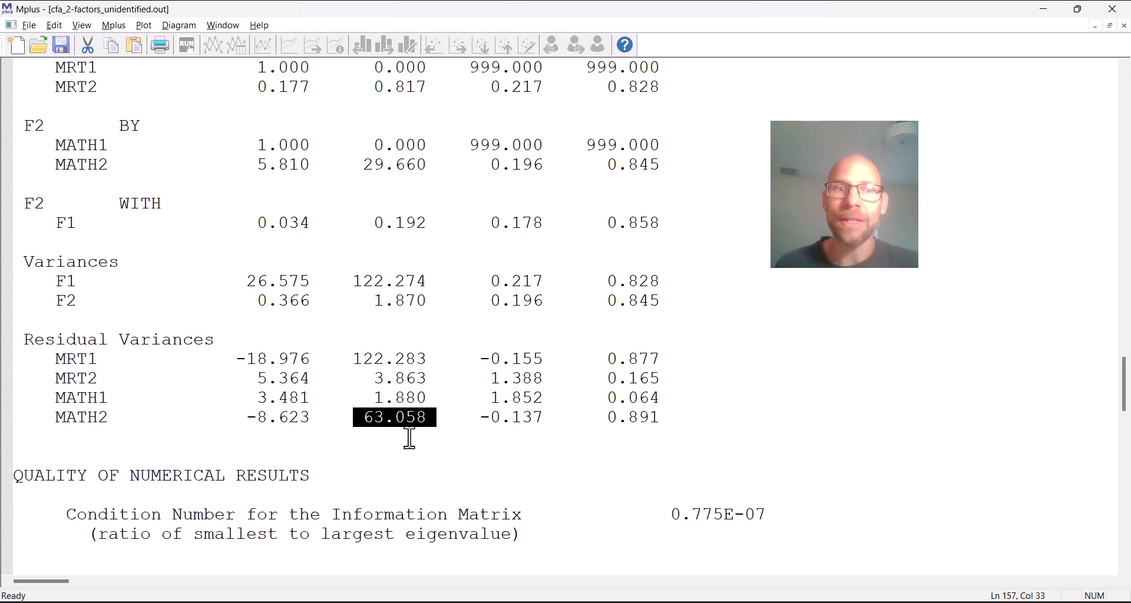
Highlight the standardized loadings of MRT1 on F1 and MATH2 on F2 in the STDYX results
scroll(380, 392, "down", 2)
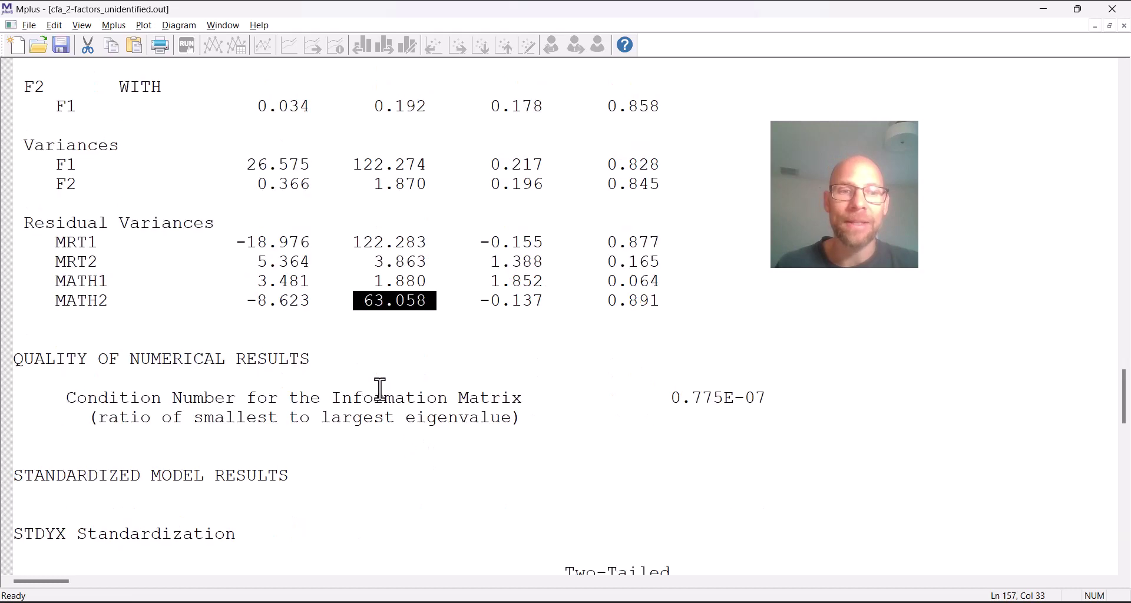
scroll(399, 360, "down", 2)
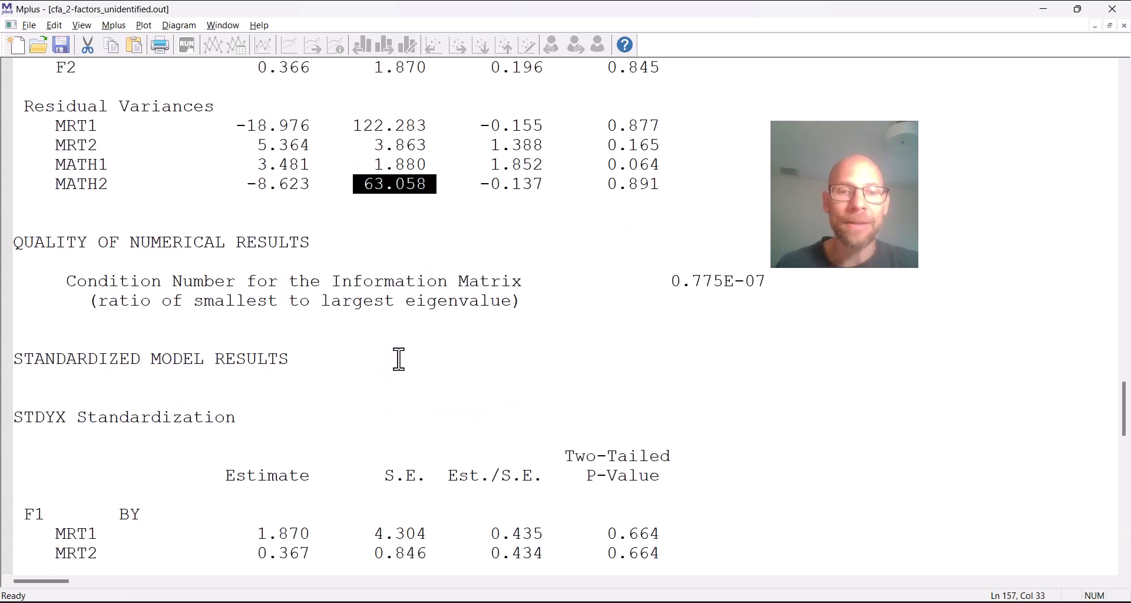
scroll(399, 361, "down", 4)
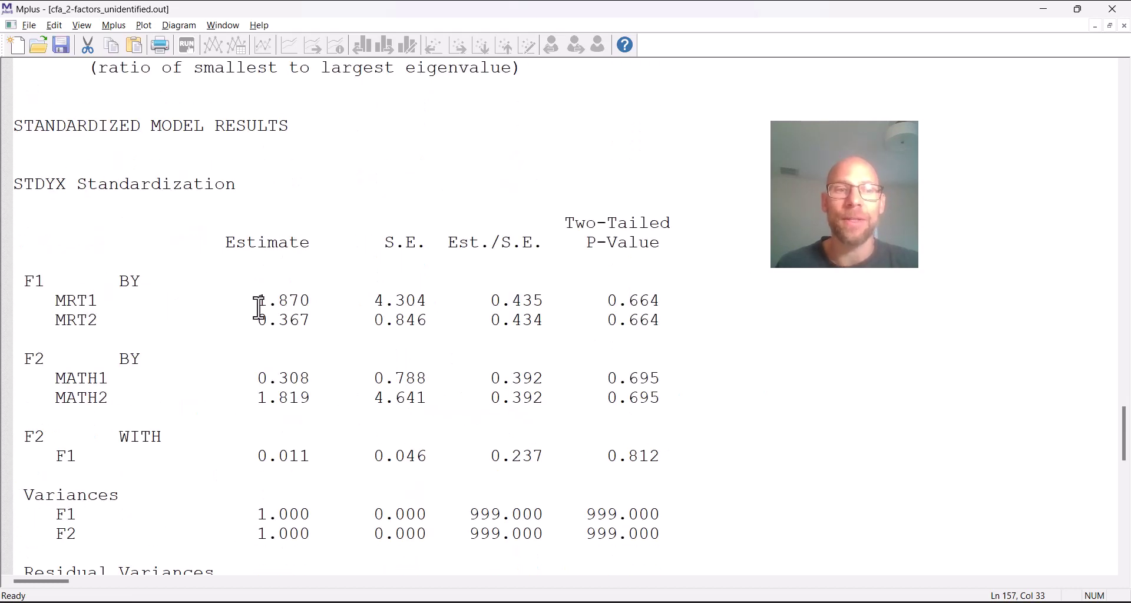
left_click_drag(256, 306, 336, 307)
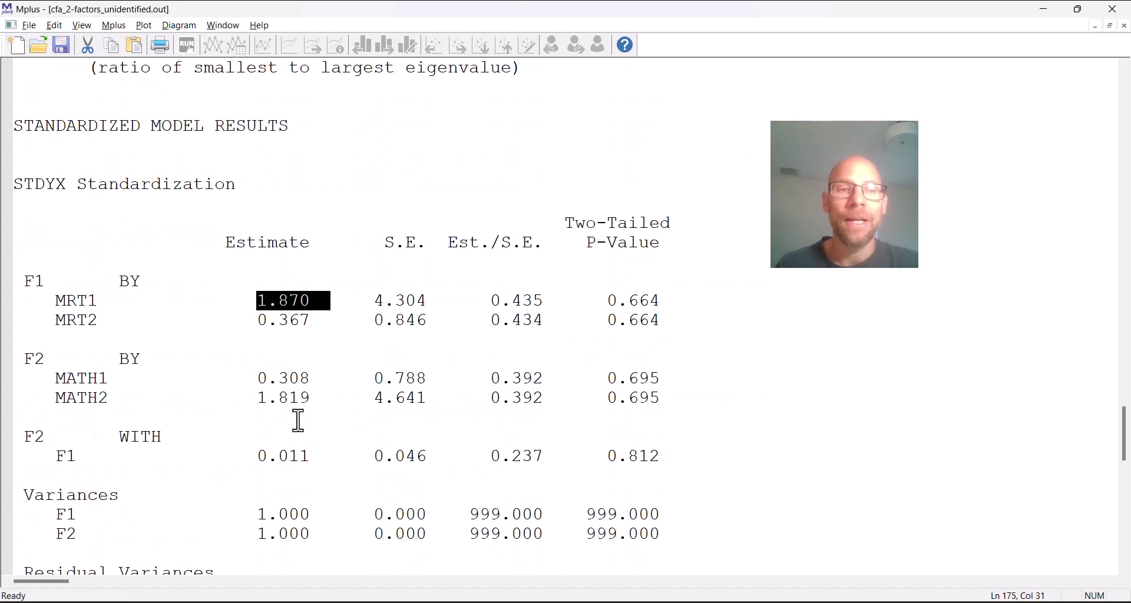
scroll(312, 399, "down", 4)
scroll(298, 357, "up", 2)
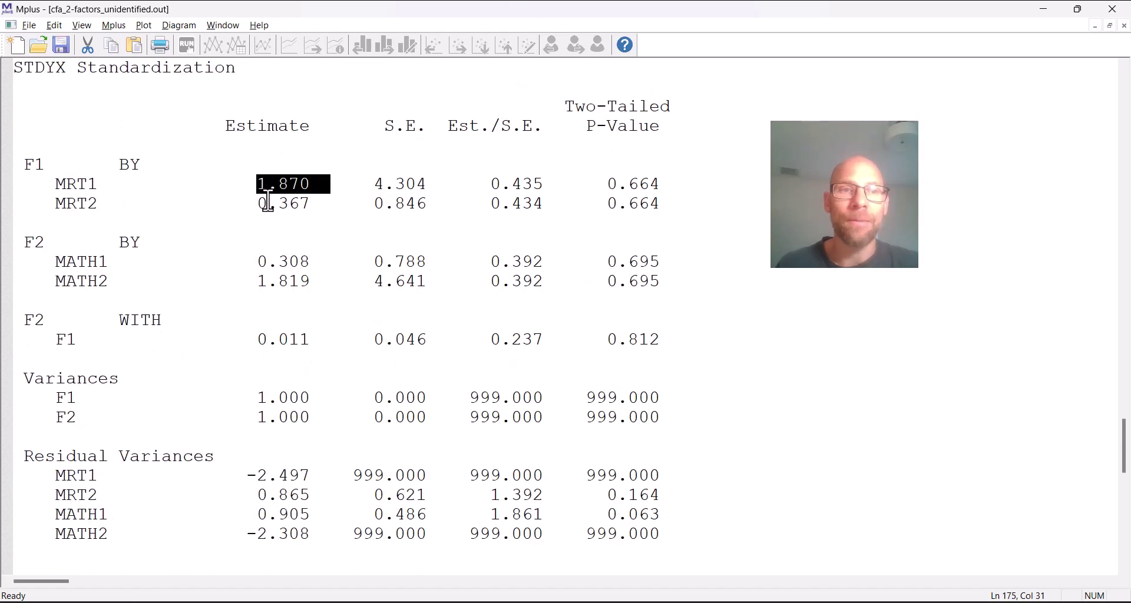
left_click_drag(254, 282, 351, 285)
Highlight the standardized residual variance of MRT1 and view the R-square estimates of the observed variables
scroll(260, 469, "down", 2)
left_click_drag(226, 359, 303, 360)
scroll(277, 451, "down", 2)
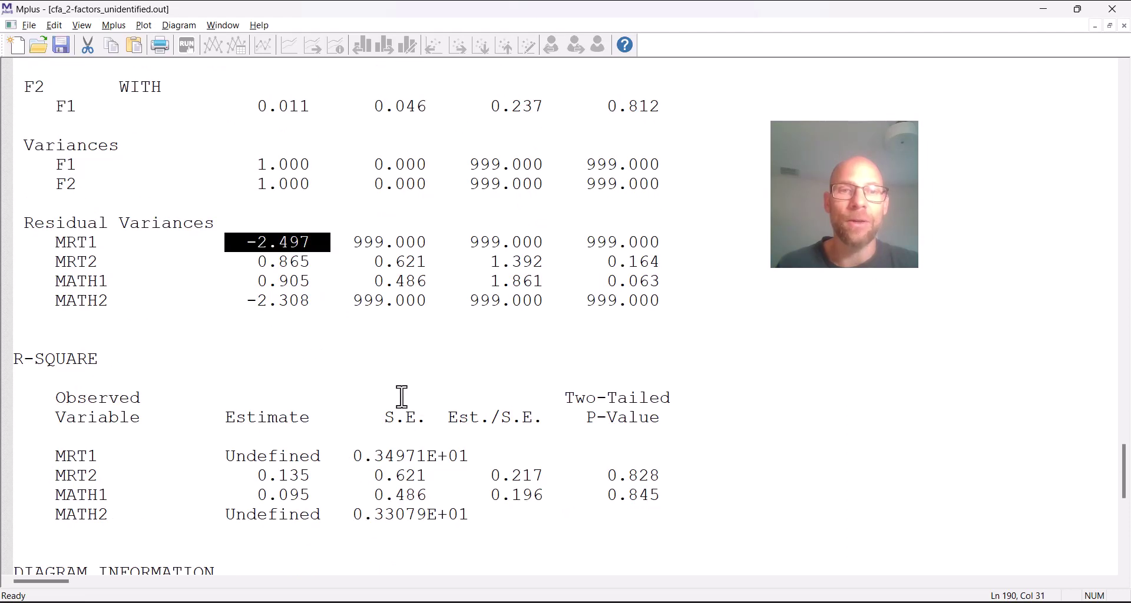
Return to the sample statistics and highlight the covariances of MATH1 and MATH2 with the MRT variables
scroll(416, 405, "up", 6)
scroll(425, 408, "up", 15)
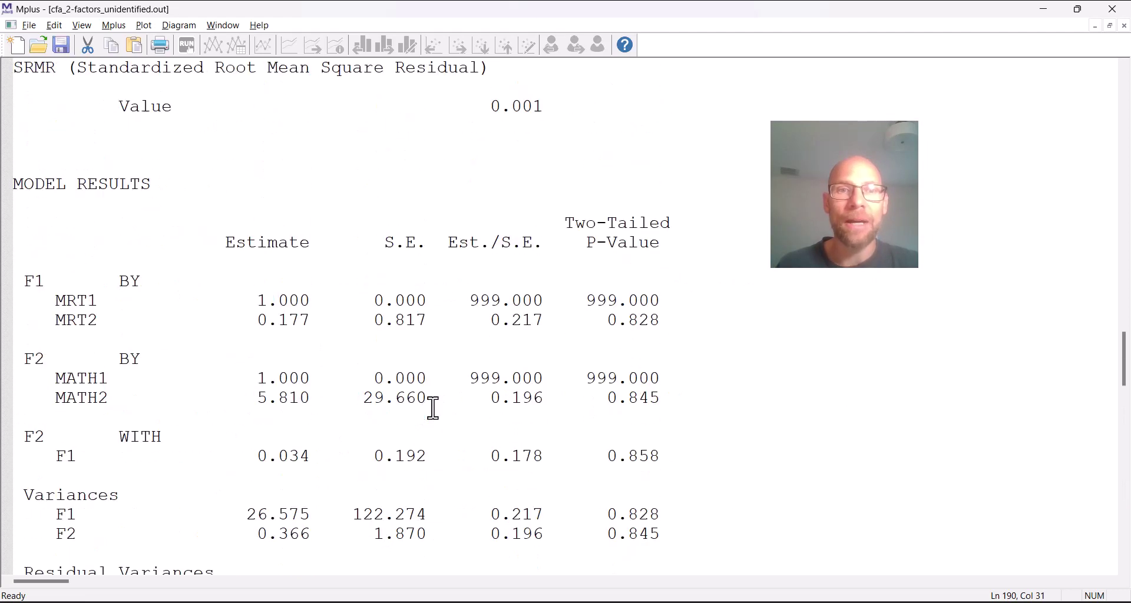
scroll(434, 405, "up", 15)
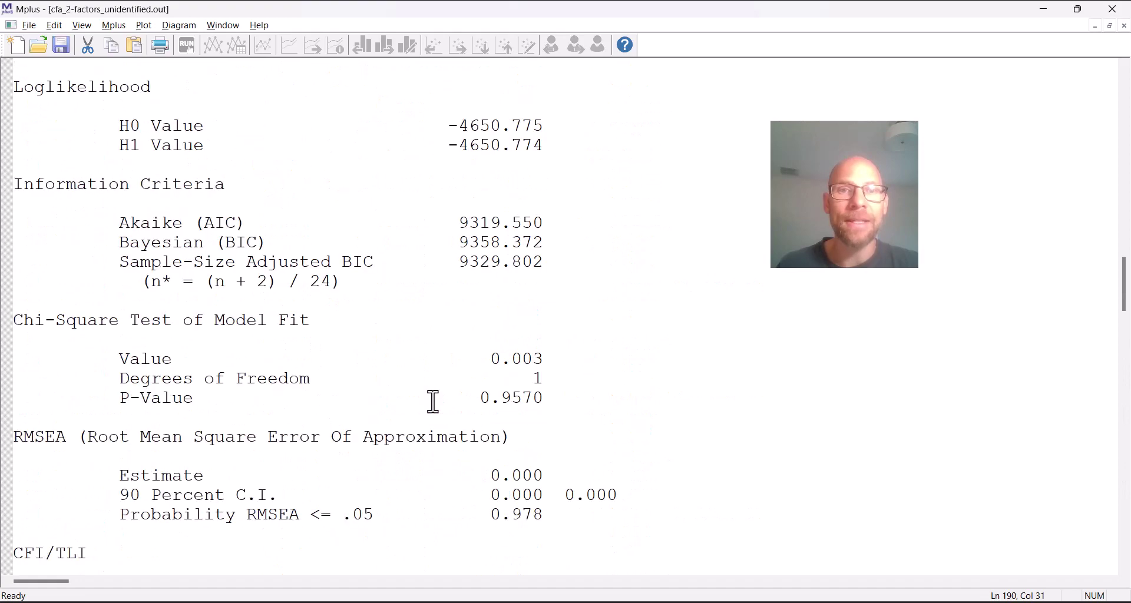
scroll(435, 401, "up", 6)
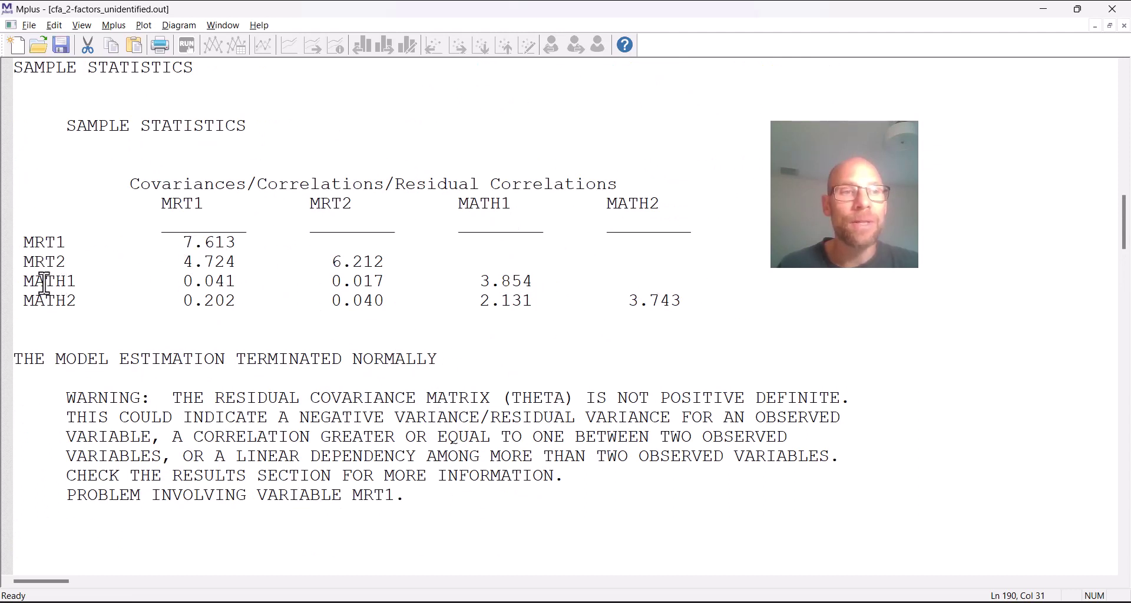
left_click_drag(26, 283, 387, 300)
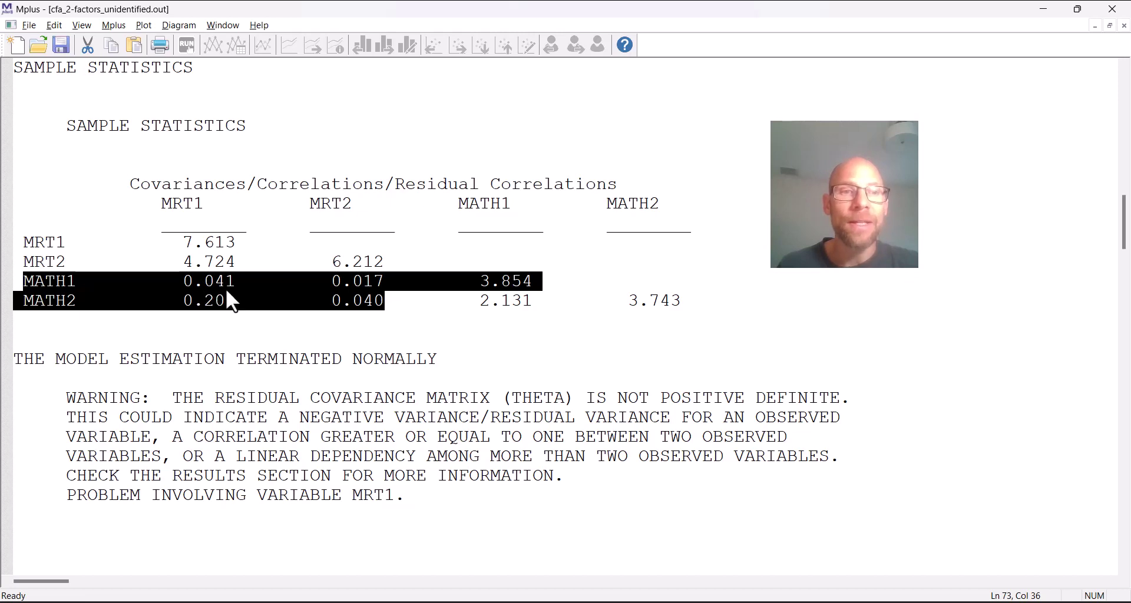
left_click(211, 283)
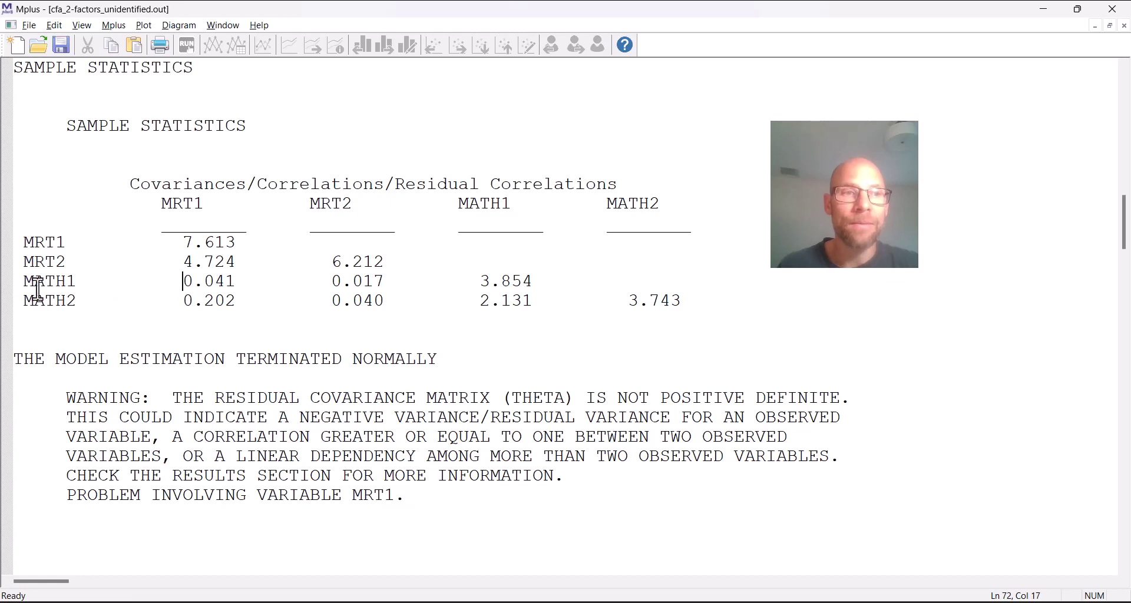
Highlight the MRT1 and MRT2 column labels, the MATH1 and MATH2 row labels, and individual covariances between the two variable sets
left_click_drag(160, 204, 350, 207)
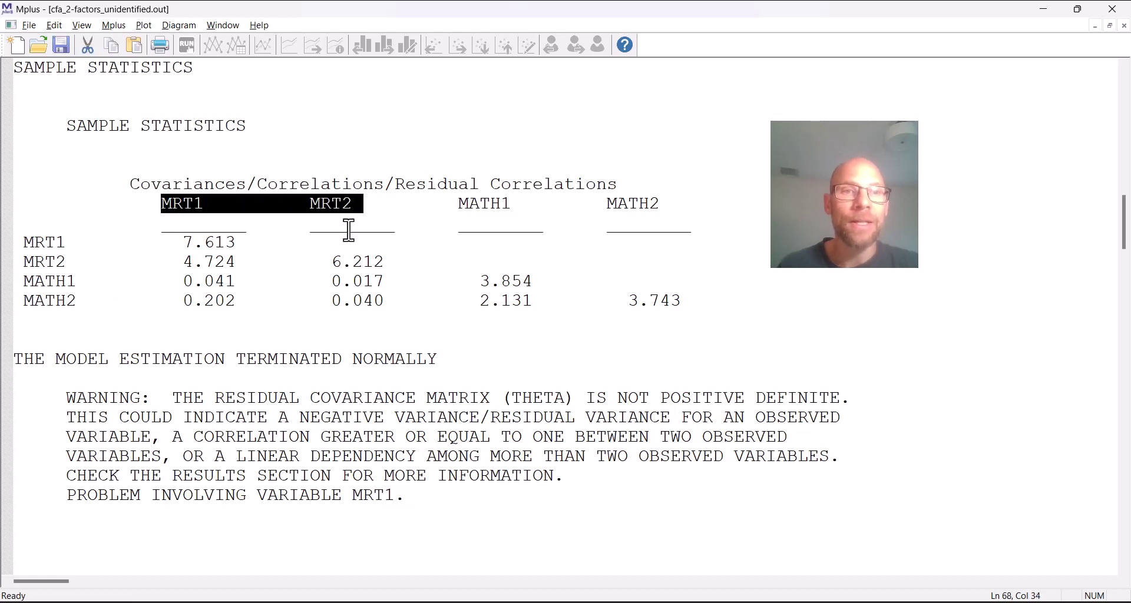
left_click_drag(23, 283, 85, 303)
left_click_drag(193, 281, 235, 284)
left_click_drag(330, 282, 298, 304)
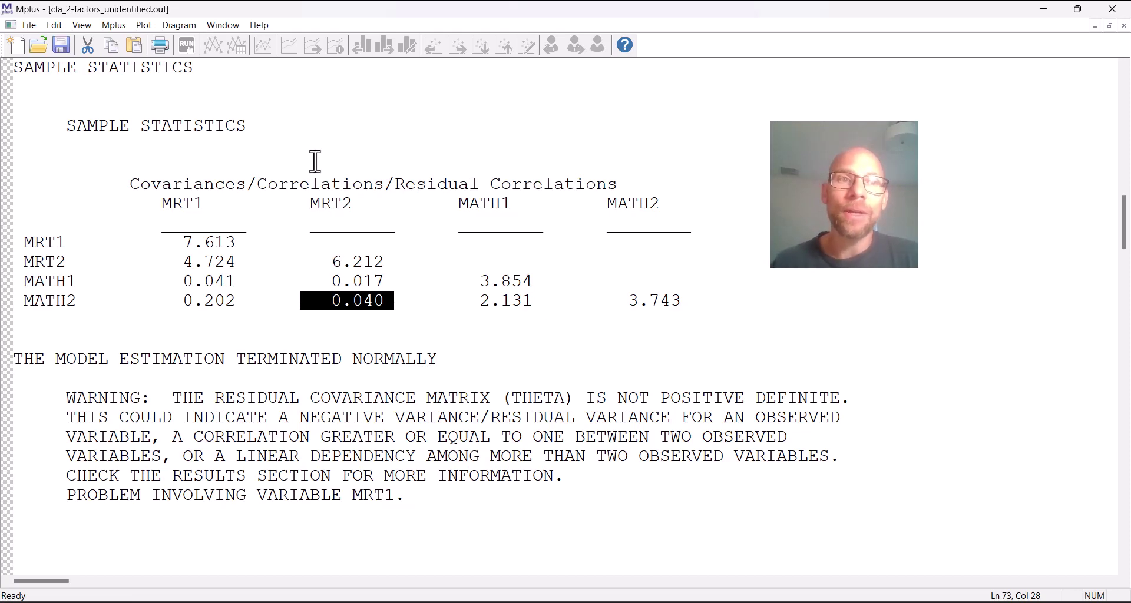
Switch to the cfa_2-factors.out output and highlight the standardized correlation between F2 and F1 and its p-value
left_click(222, 26)
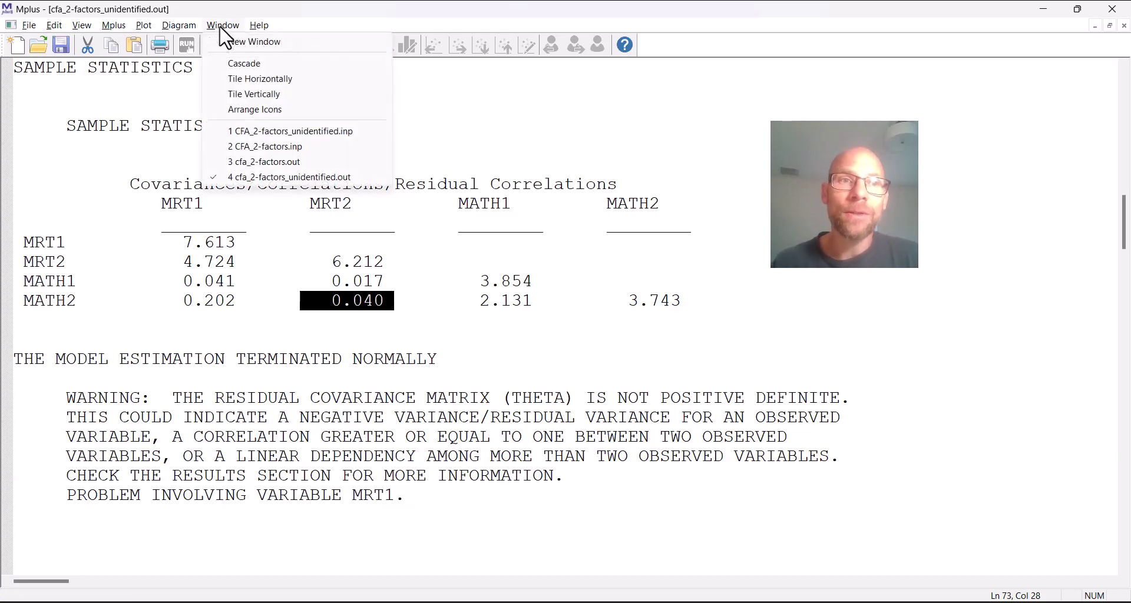
left_click(247, 162)
left_click_drag(320, 303, 16, 282)
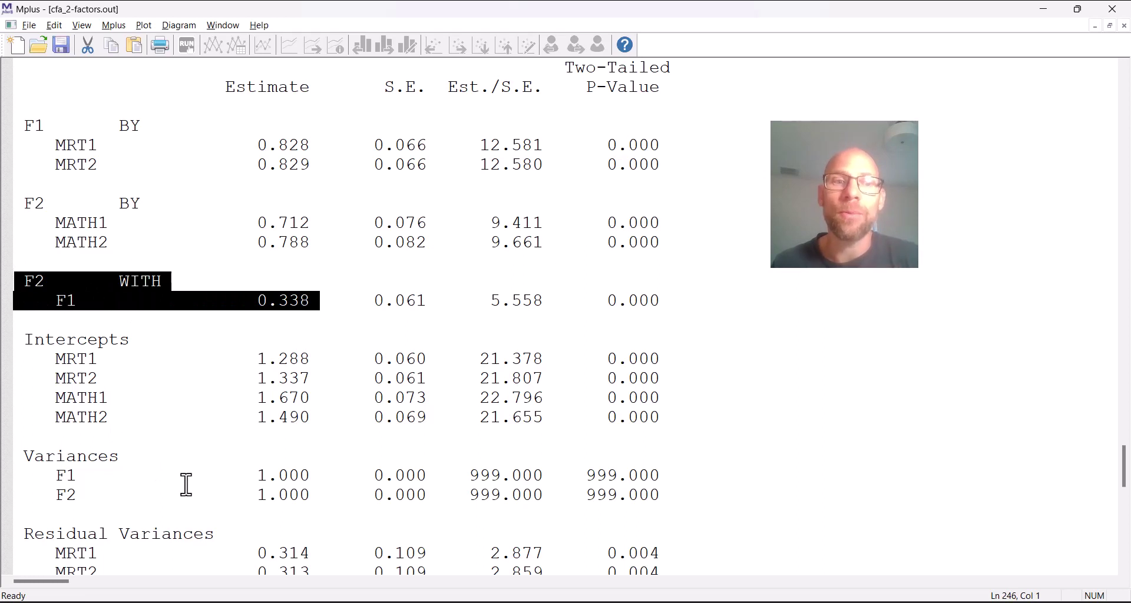
left_click_drag(666, 301, 606, 302)
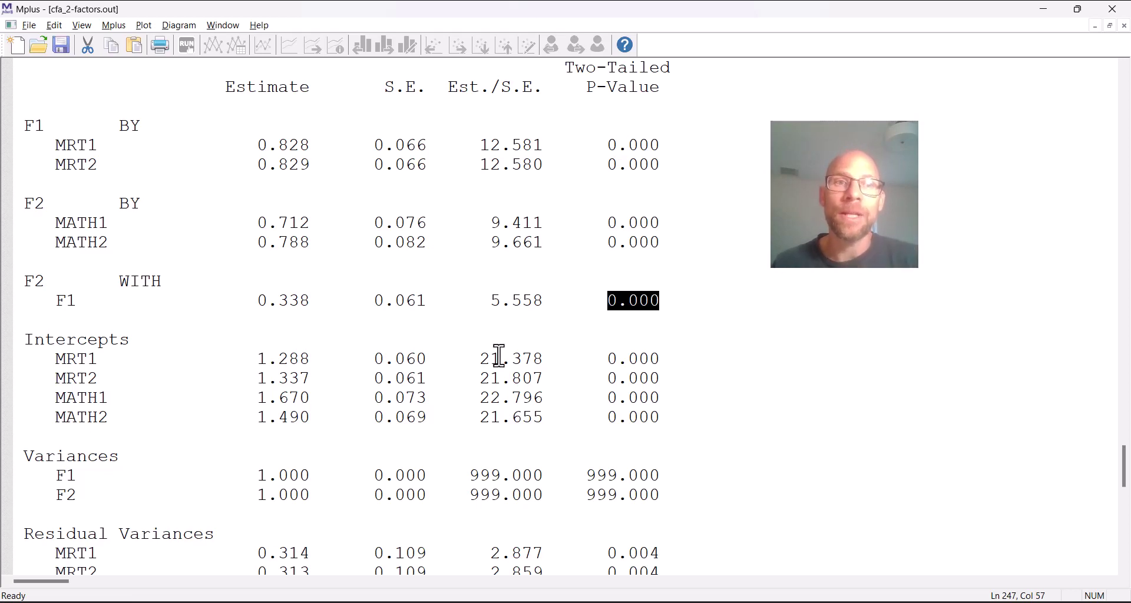
Return to the sample correlations and highlight the MRT column labels and the correlations of MATH1 and MATH2 with the MRT variables
scroll(441, 328, "up", 15)
scroll(440, 328, "up", 15)
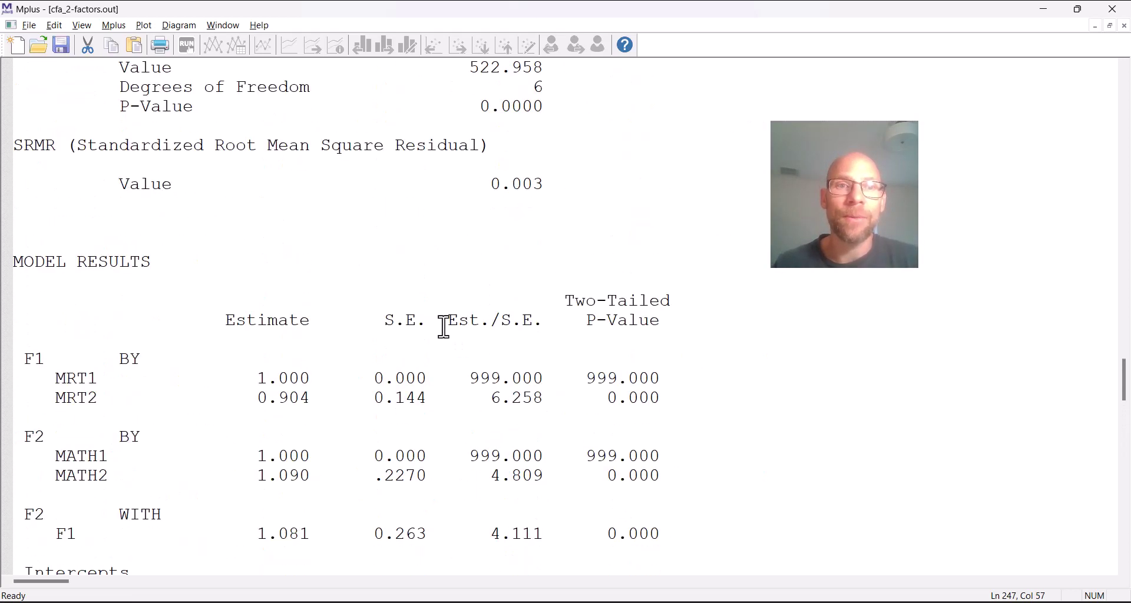
scroll(447, 328, "up", 12)
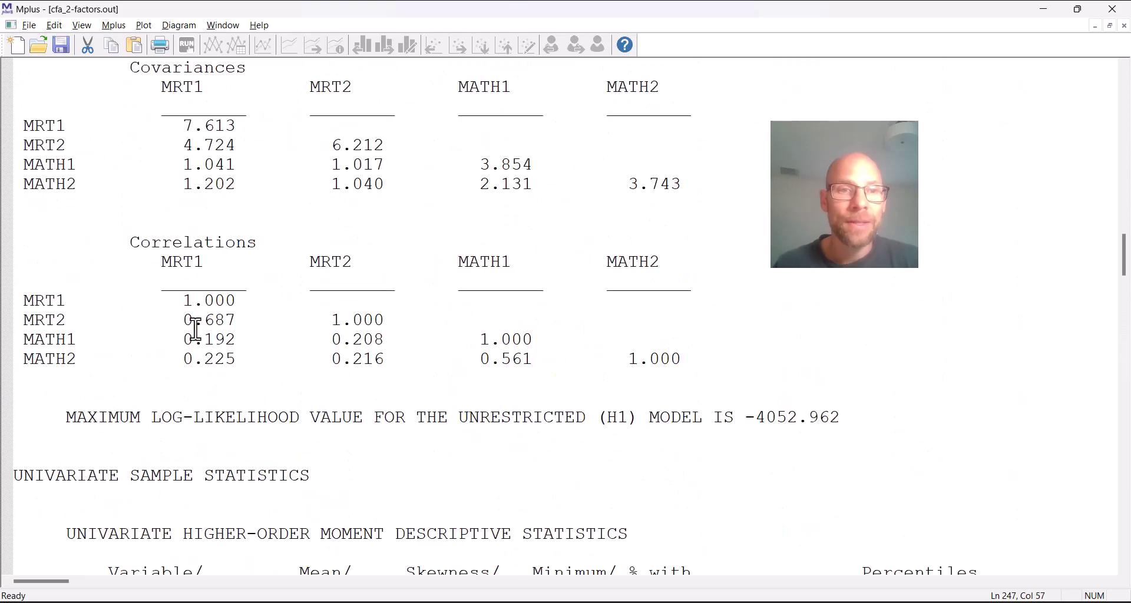
left_click_drag(184, 340, 385, 361)
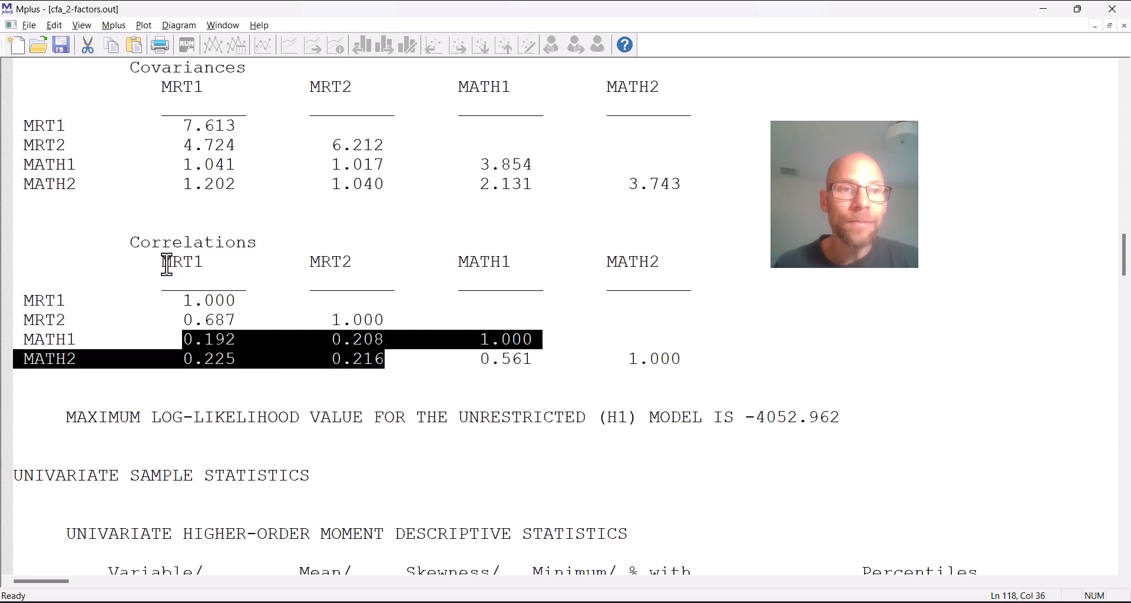
left_click_drag(162, 261, 353, 262)
left_click_drag(26, 339, 395, 361)
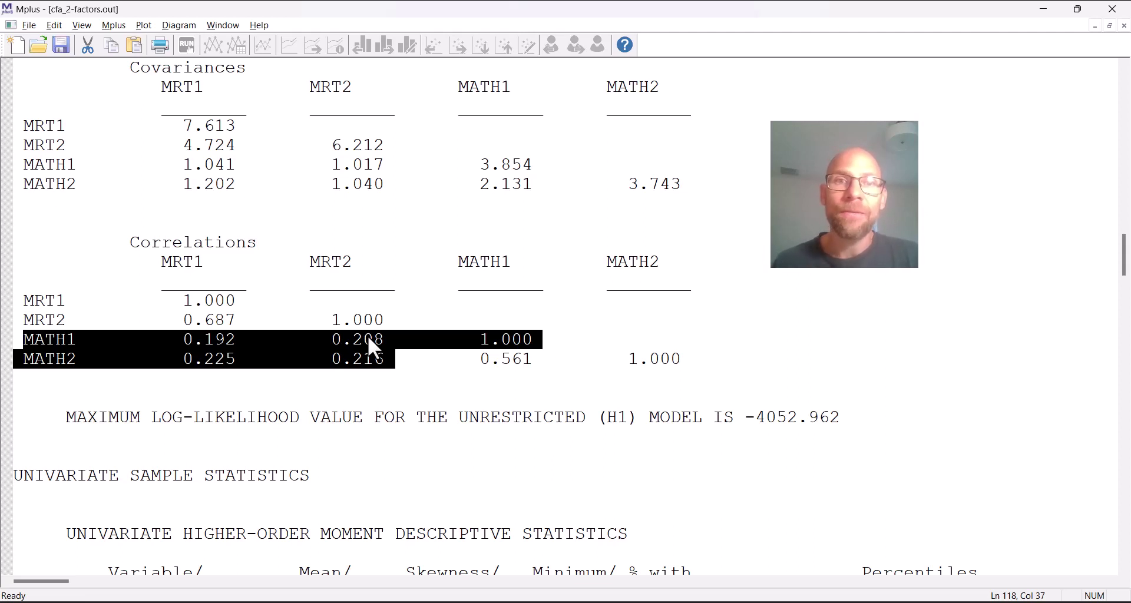
Switch to CFA_2-factors_unidentified.inp and fix the loadings of mrt2 and math2 by adding @1 after each in the model statement
left_click(224, 25)
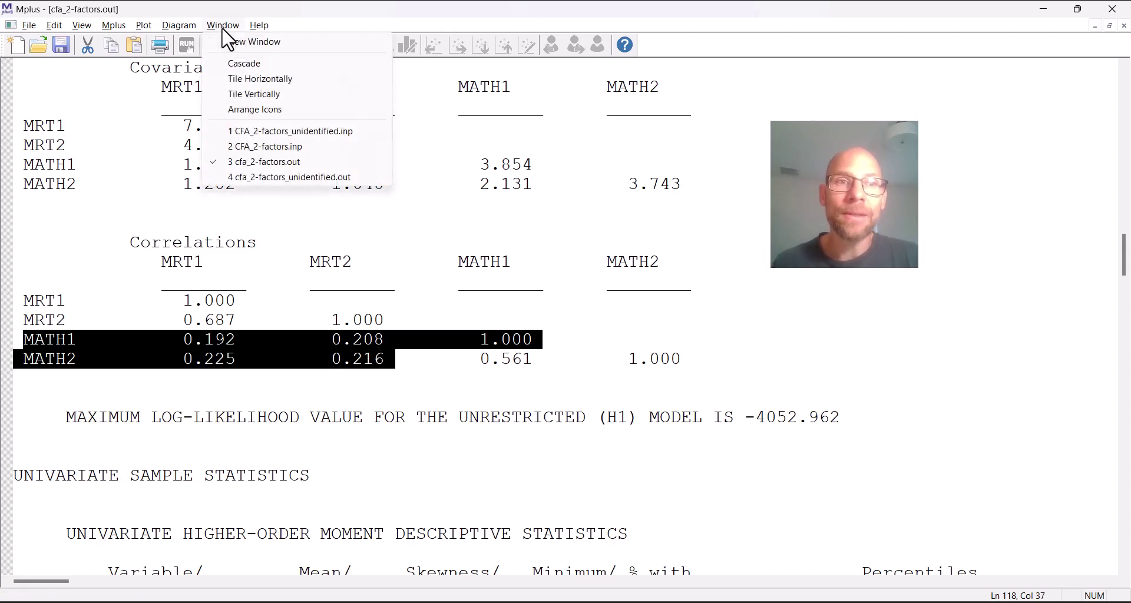
left_click(254, 132)
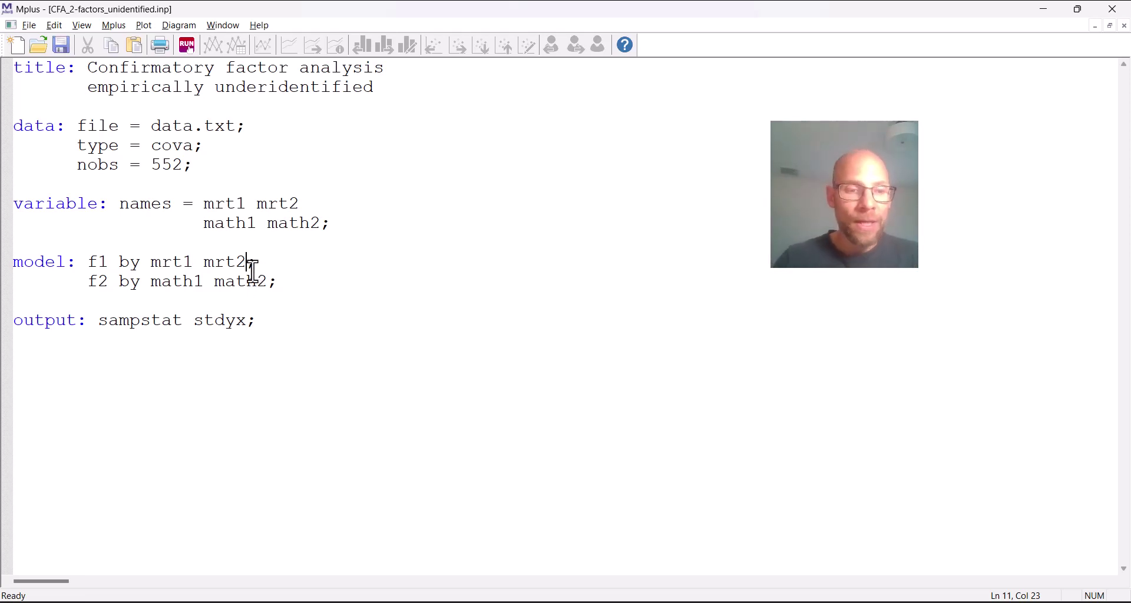
type("@1")
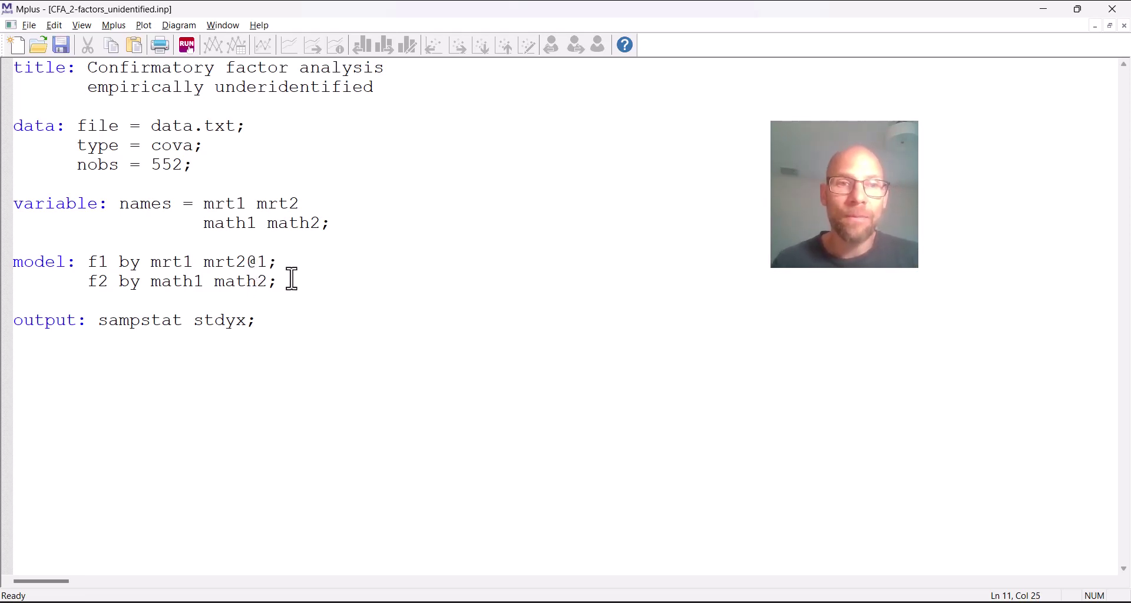
left_click(269, 287)
type("@1")
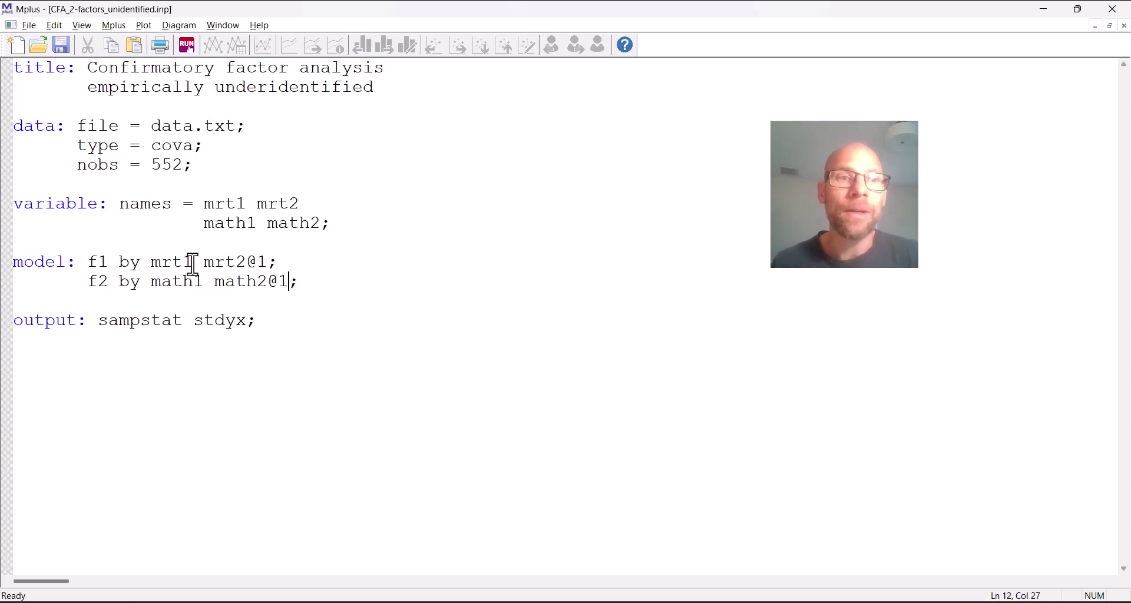
Highlight the mrt and math indicators of both factors and the @1 loading constraint in the model statement
left_click_drag(151, 263, 258, 272)
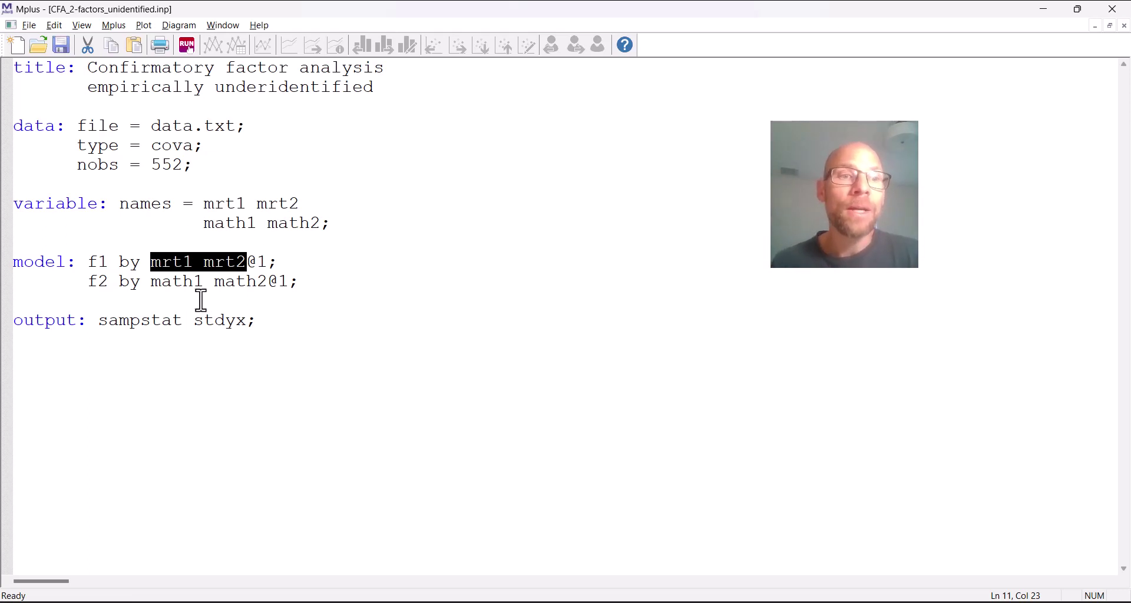
left_click_drag(152, 284, 270, 288)
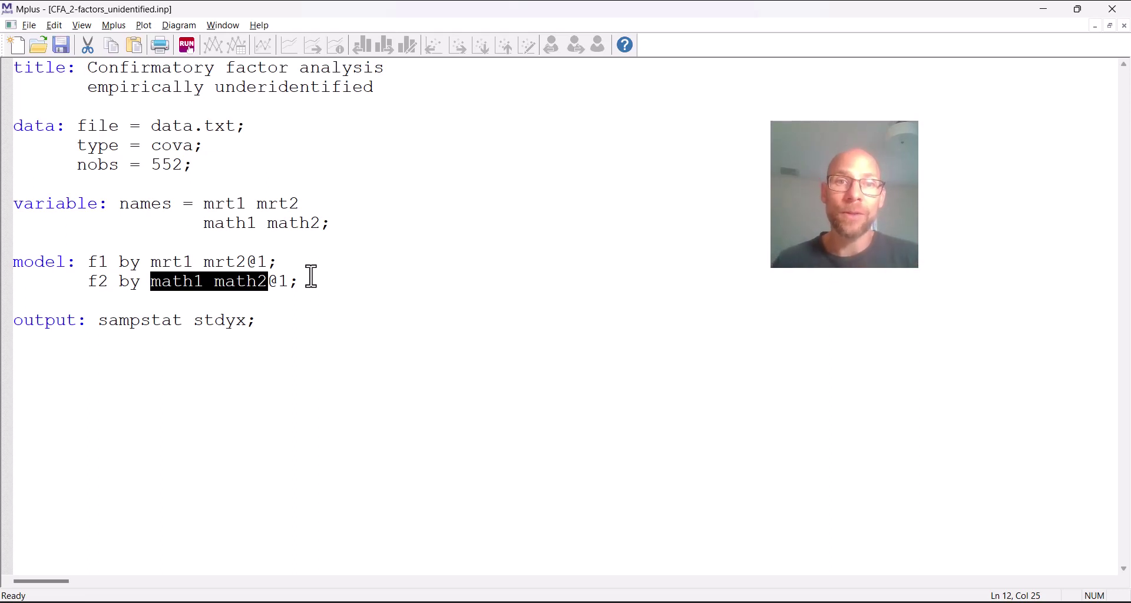
left_click(191, 259)
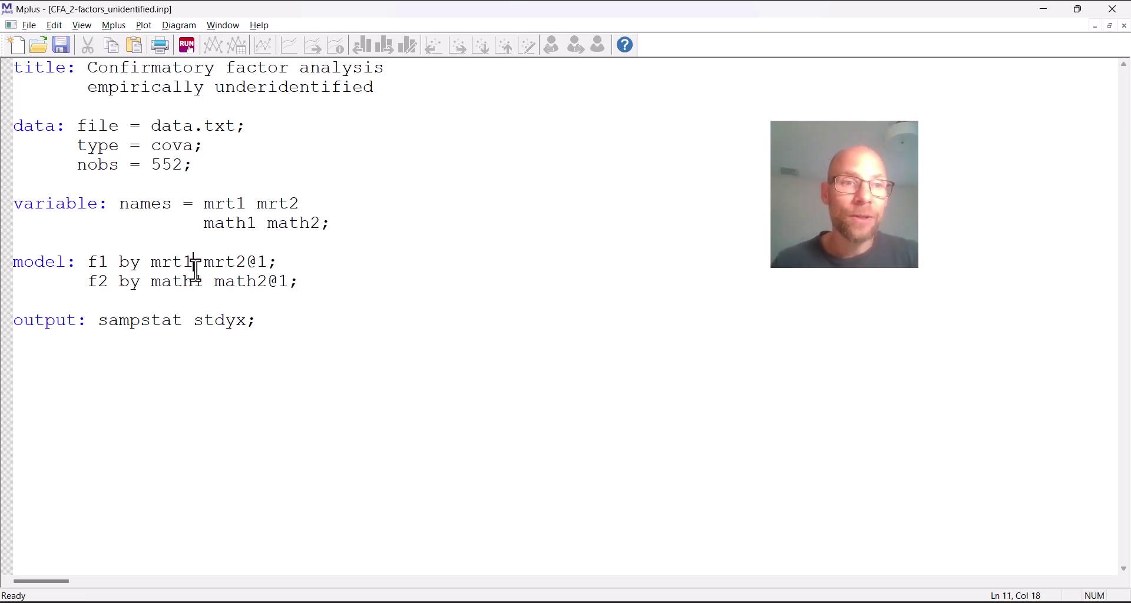
left_click_drag(151, 263, 205, 284)
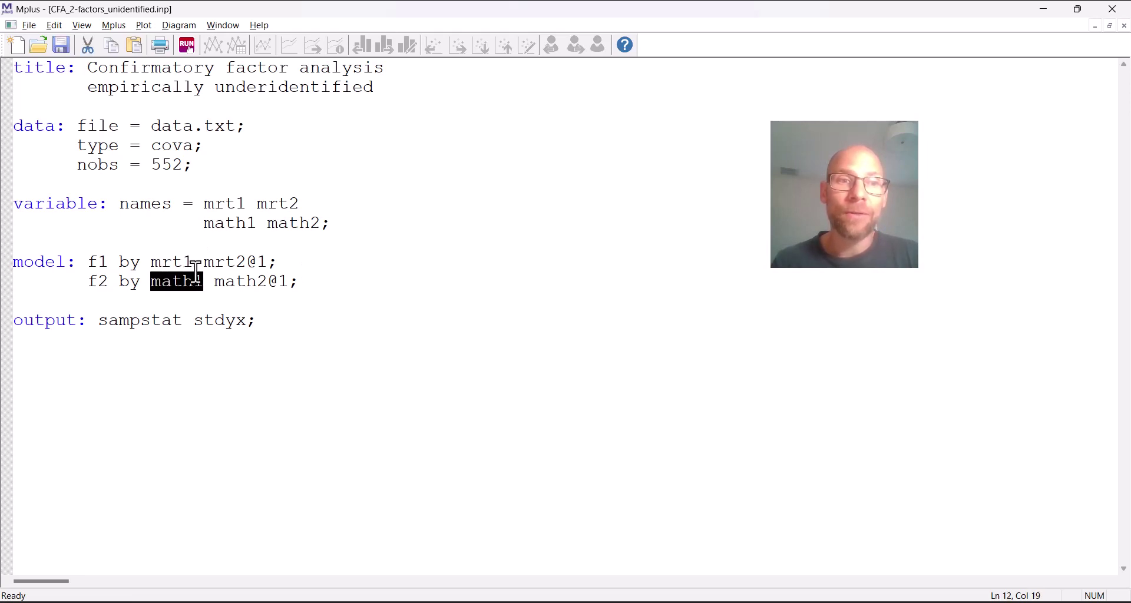
left_click(192, 263)
left_click_drag(248, 263, 271, 283)
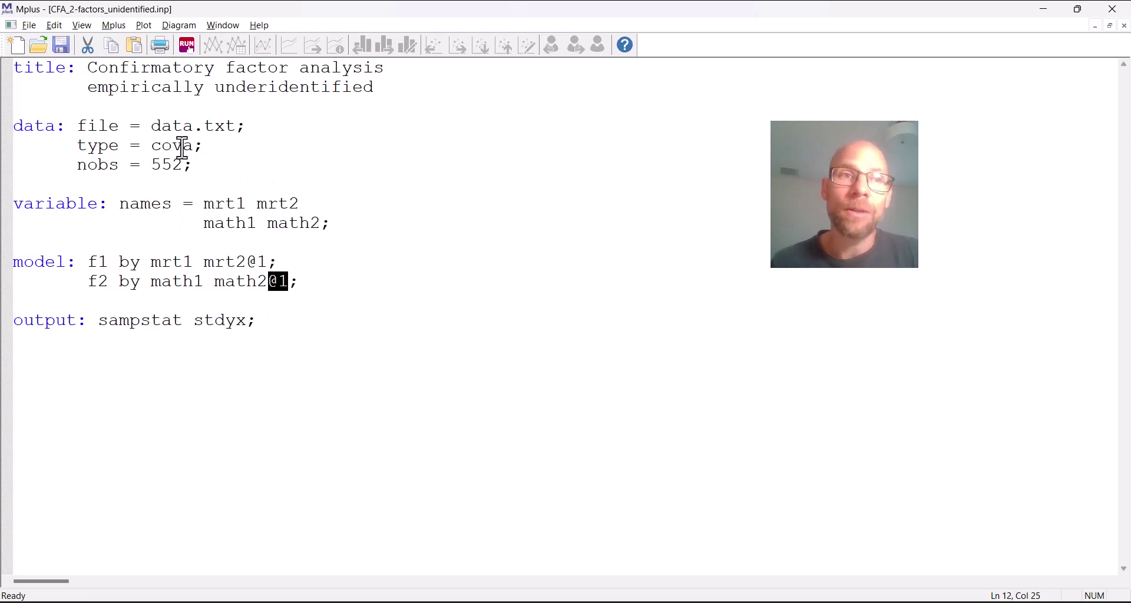
Run the constrained model, saving the changes to the input file, and go to the model fit information in the output
left_click(187, 45)
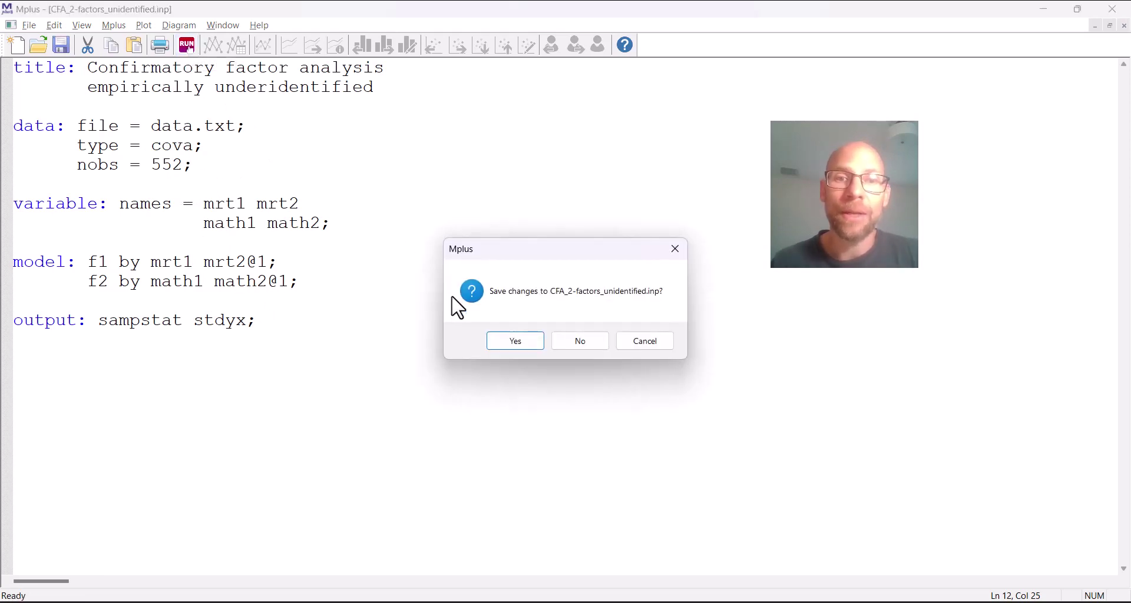
left_click(508, 339)
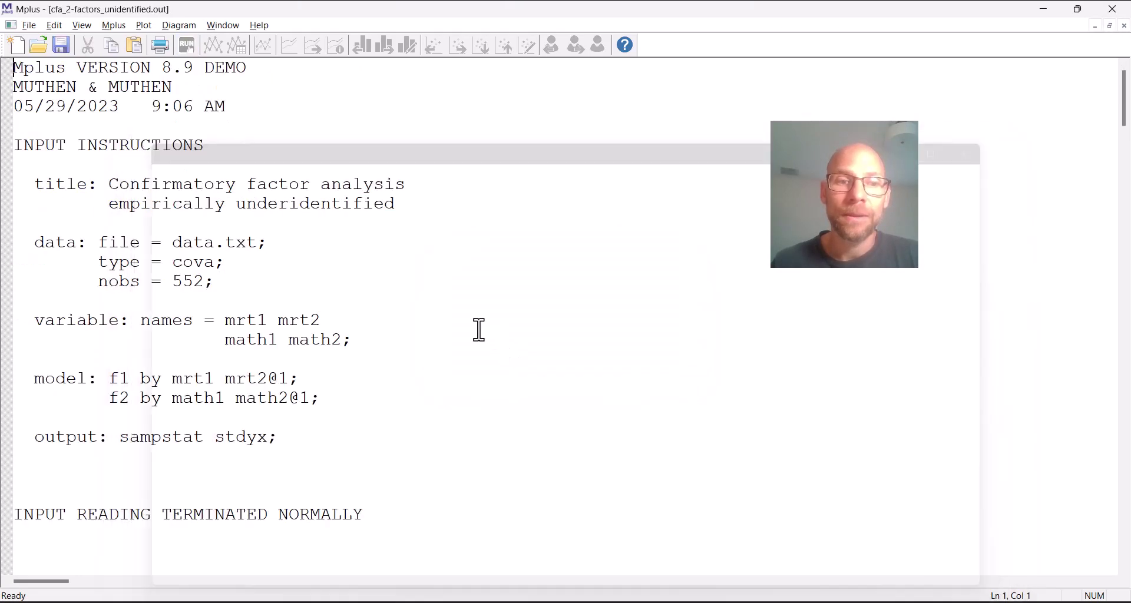
scroll(462, 306, "down", 4)
scroll(462, 306, "down", 2)
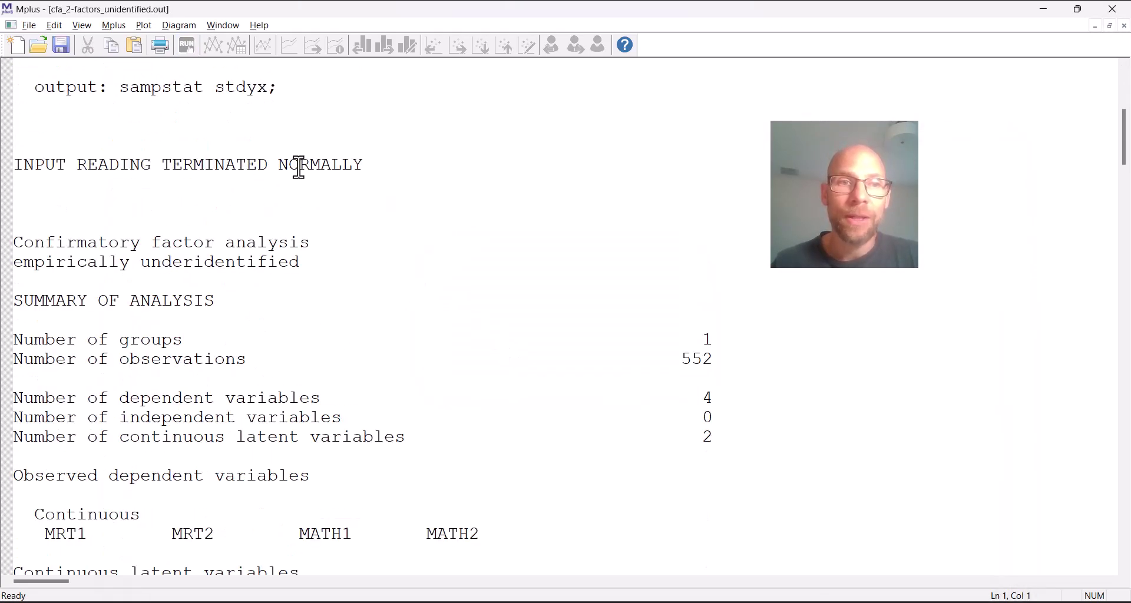
scroll(336, 224, "down", 4)
scroll(339, 232, "down", 18)
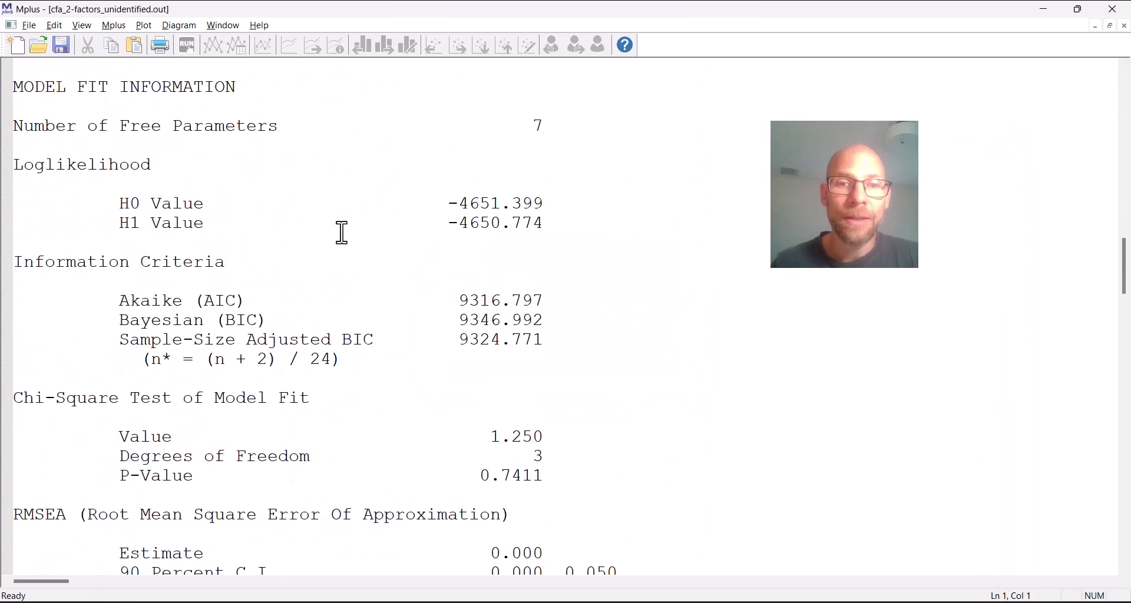
Highlight the chi-square value and p-value of the model fit test and view the RMSEA, CFI/TLI and SRMR fit indices
left_click_drag(492, 322, 545, 323)
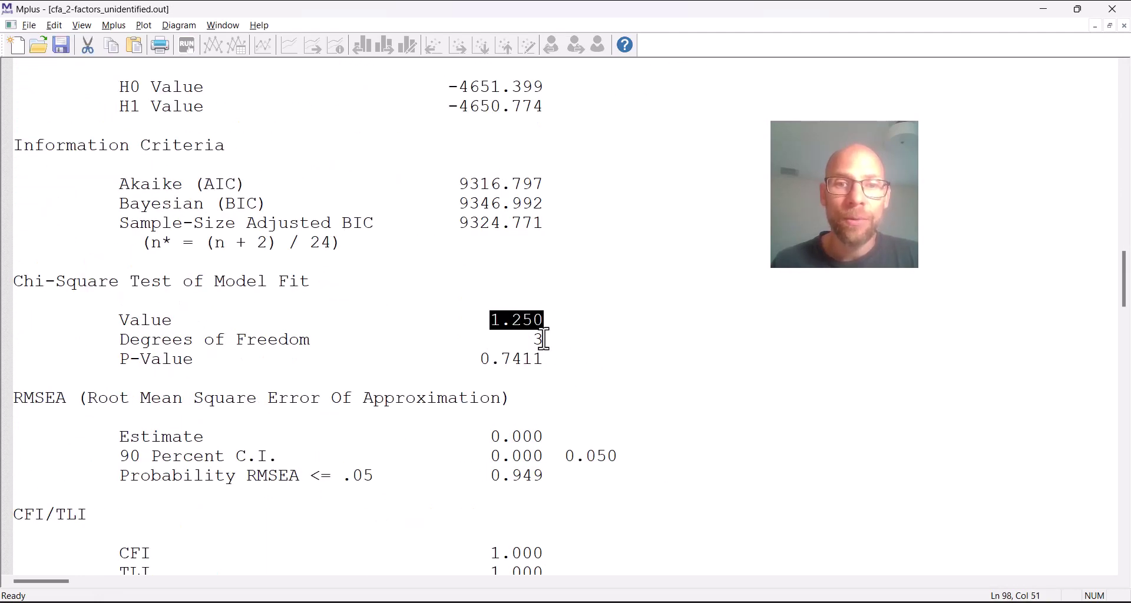
left_click_drag(548, 343, 480, 360)
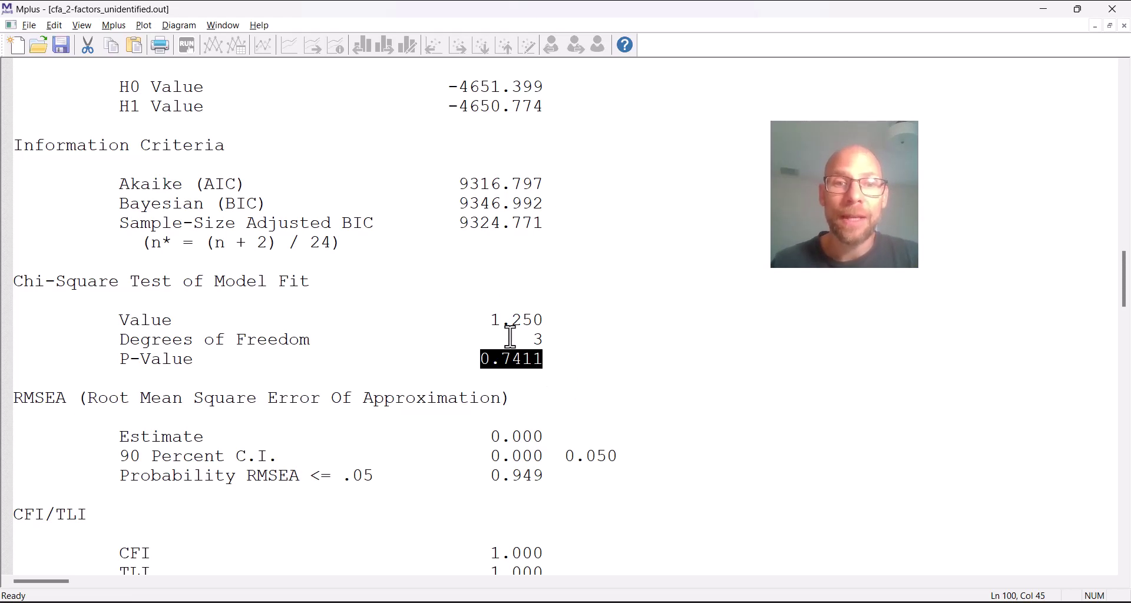
scroll(511, 336, "down", 2)
scroll(513, 336, "down", 2)
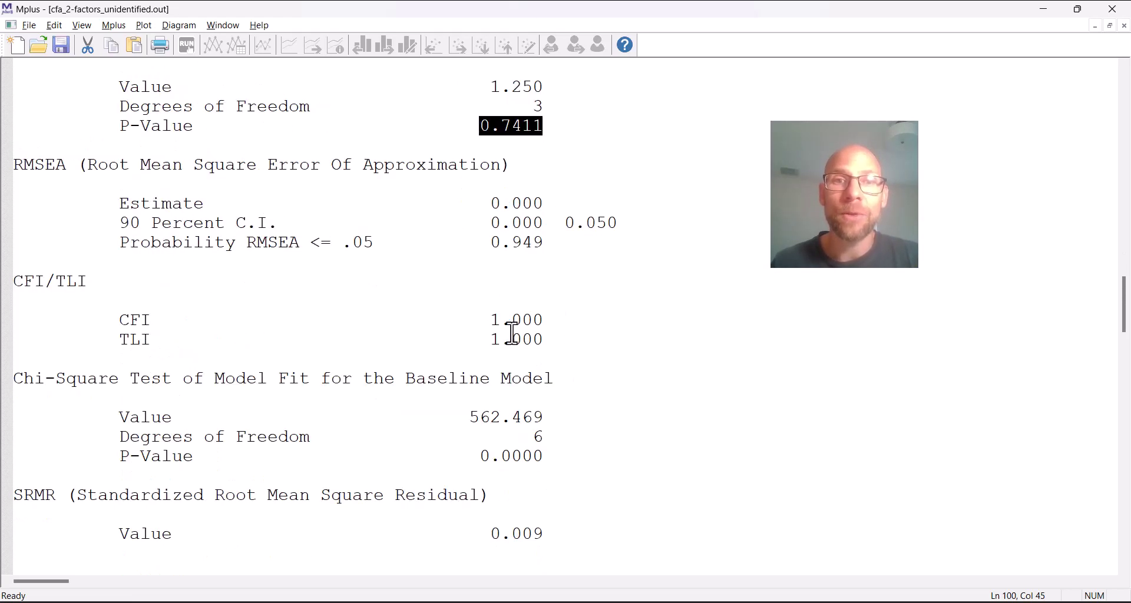
Go to the unstandardized model results and highlight the covariance between F2 and F1 and its p-value
scroll(512, 330, "down", 8)
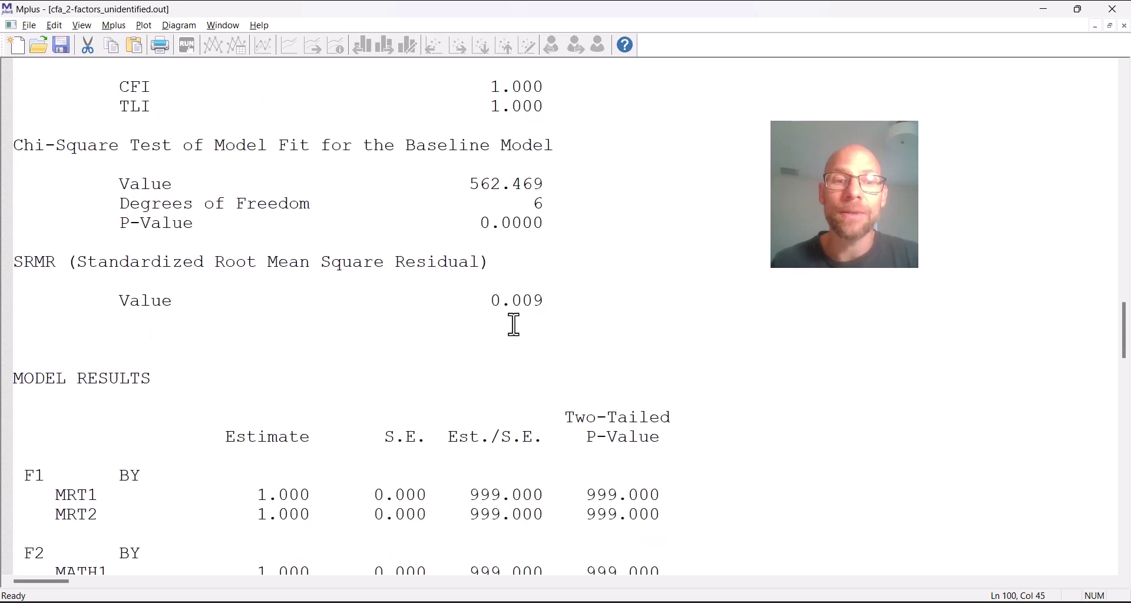
scroll(517, 318, "down", 2)
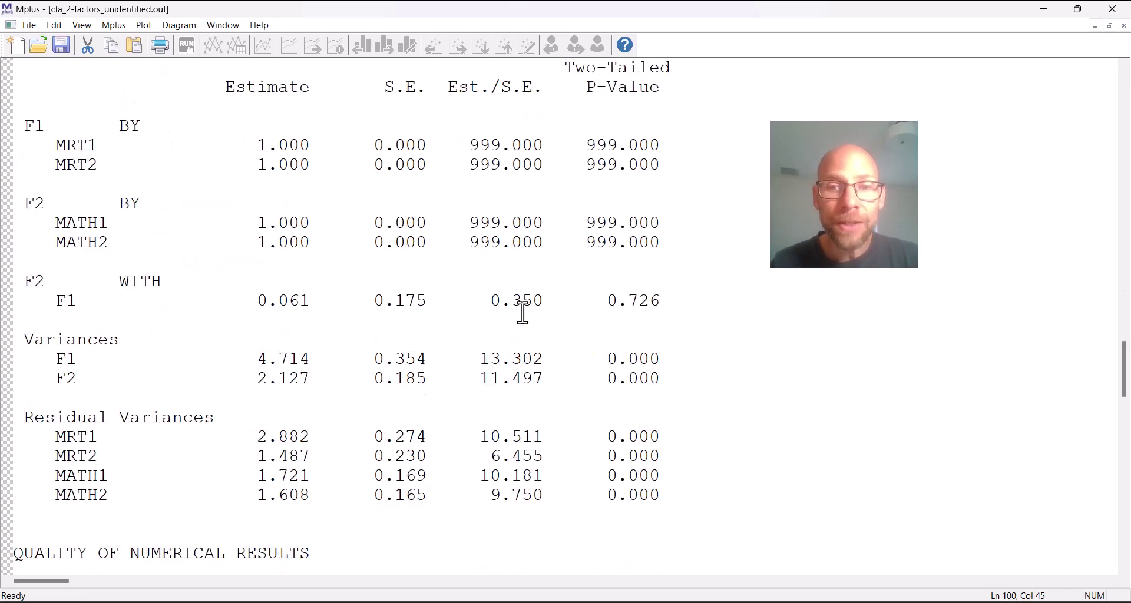
left_click_drag(245, 303, 312, 304)
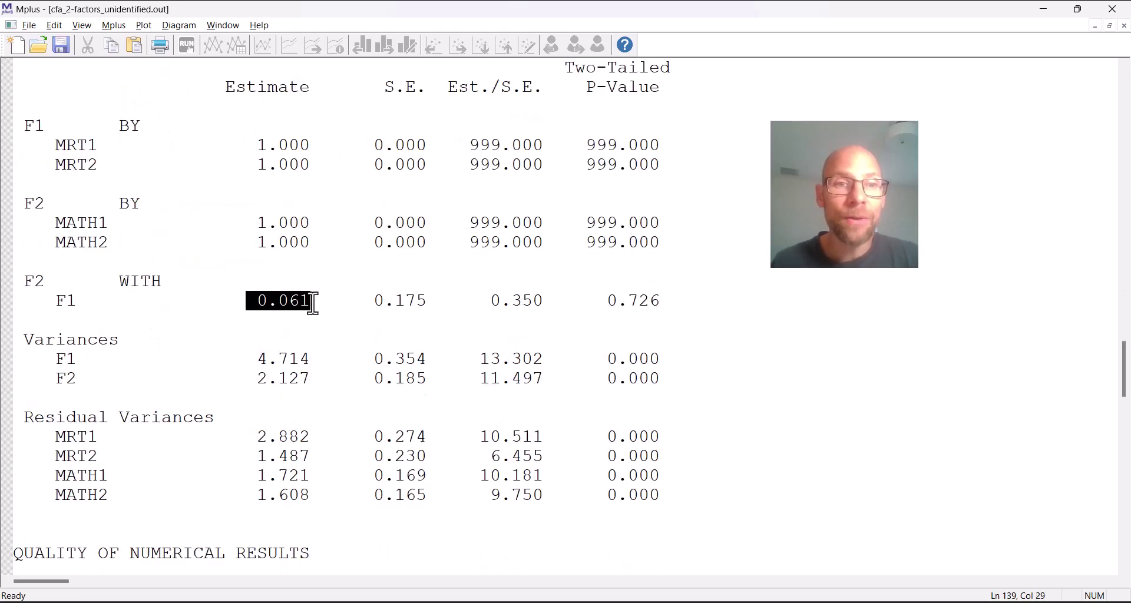
left_click(30, 283)
left_click_drag(29, 283, 323, 301)
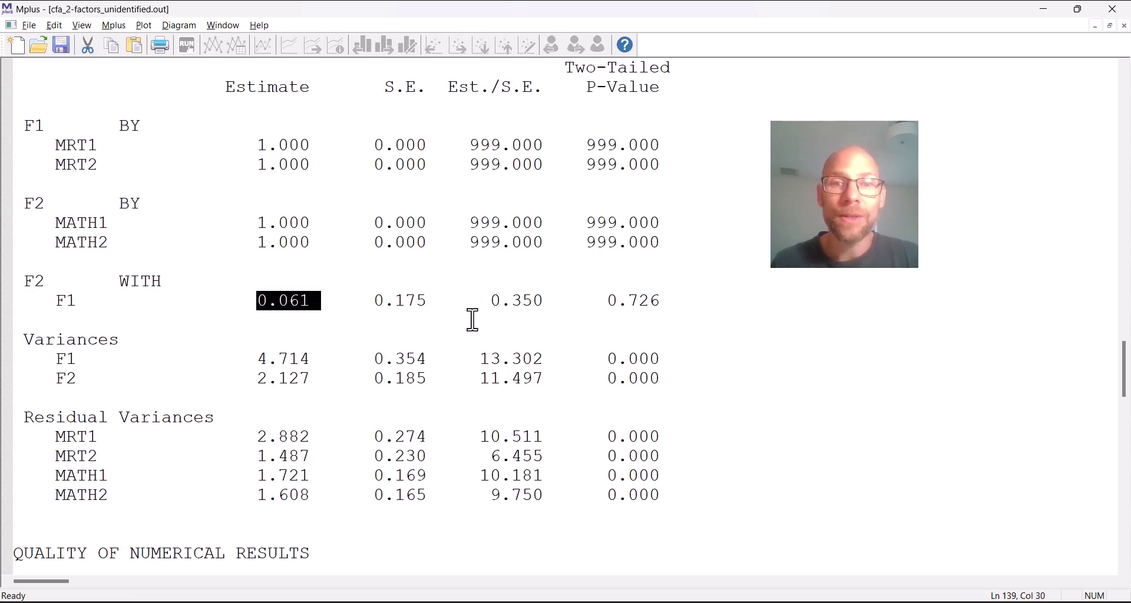
left_click_drag(607, 301, 727, 330)
Go to the STDYX standardized results and highlight the correlation between F2 and F1 and its p-value
scroll(412, 345, "down", 2)
scroll(408, 342, "down", 10)
left_click(259, 303)
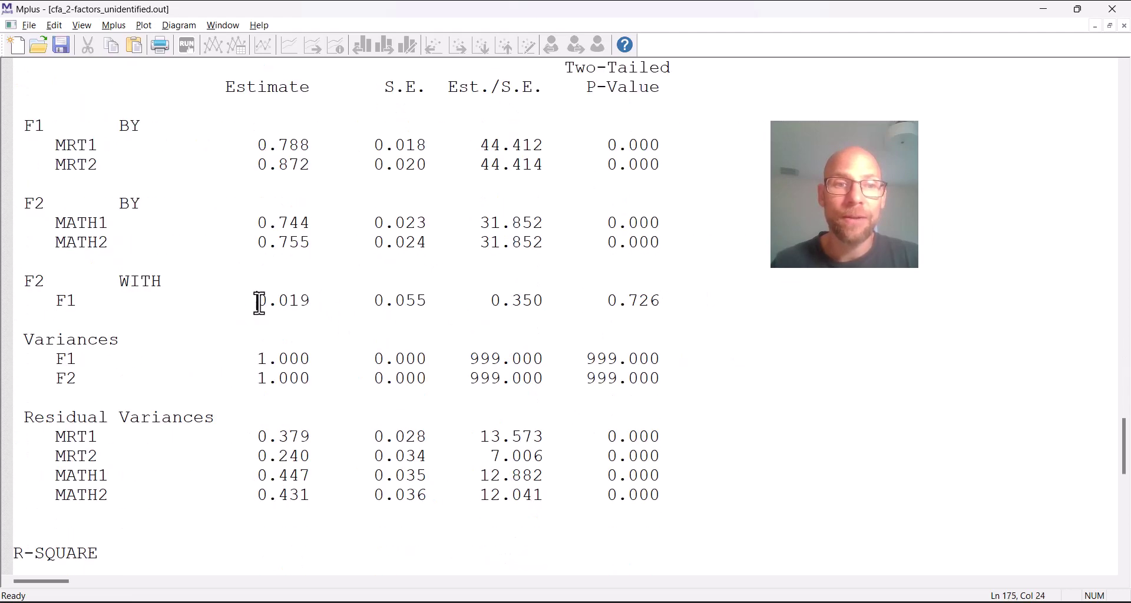
left_click_drag(259, 304, 329, 315)
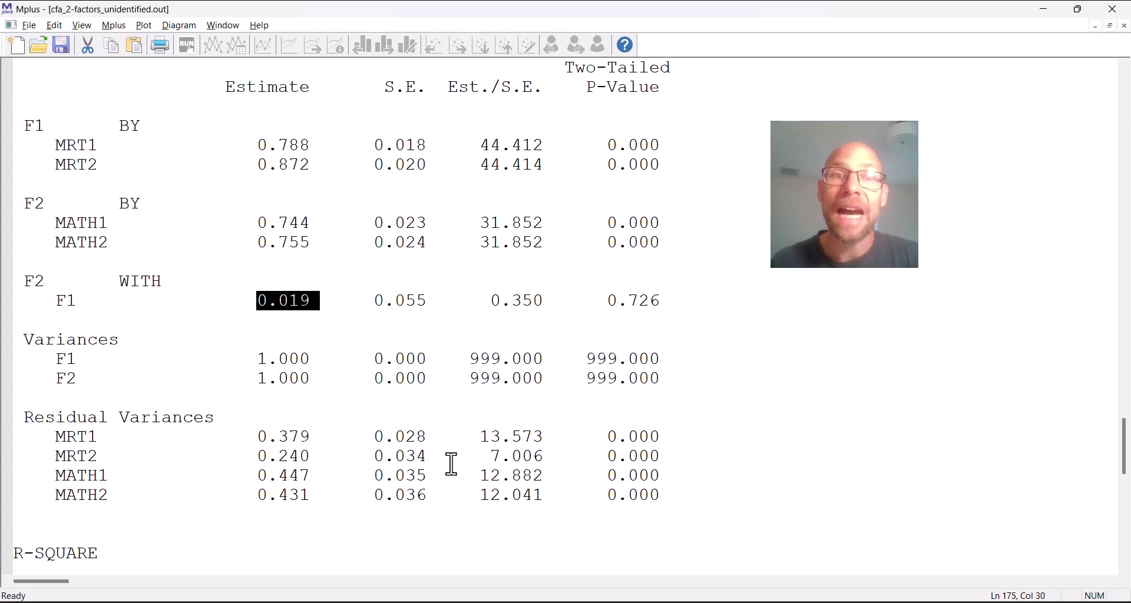
left_click_drag(609, 301, 740, 312)
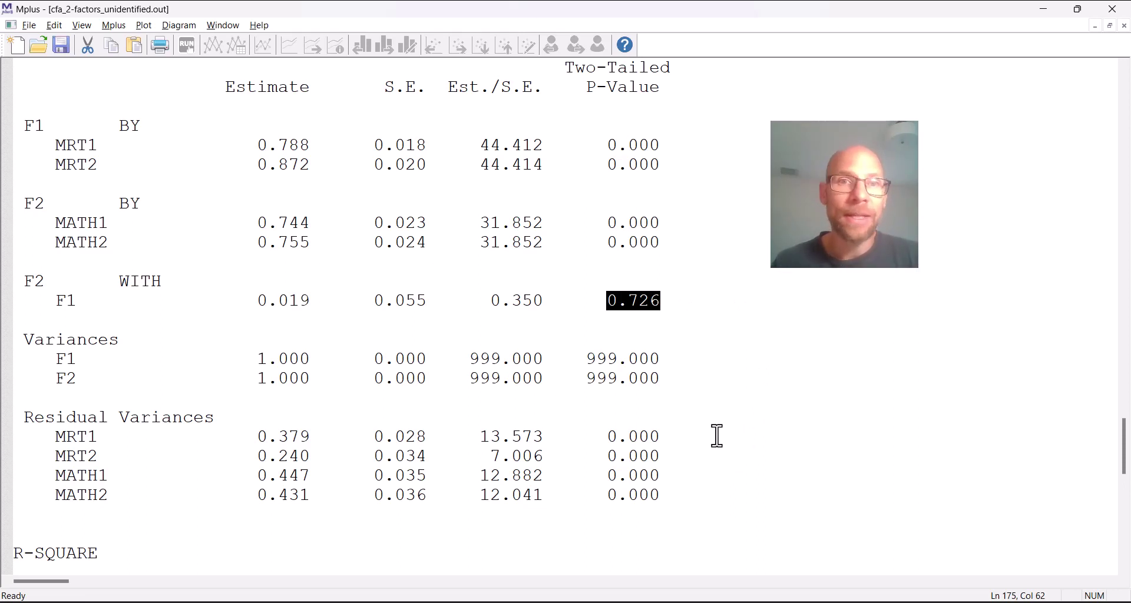
Return to the unstandardized results and highlight the fixed MRT loadings on F1 and MATH loadings on F2
scroll(495, 368, "up", 12)
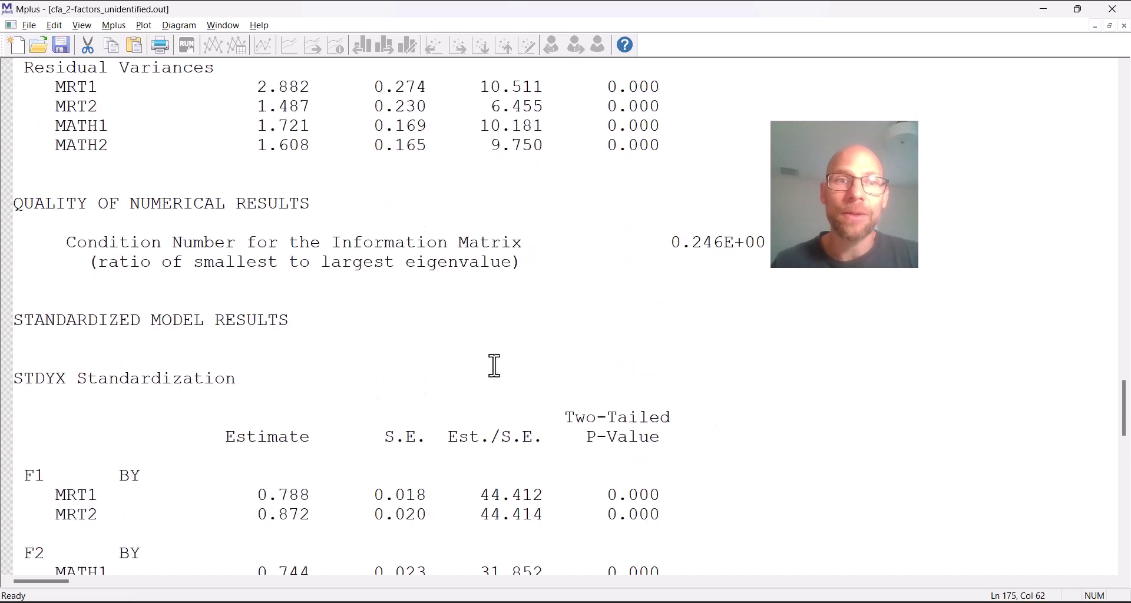
left_click_drag(46, 144, 330, 166)
left_click_drag(45, 223, 312, 243)
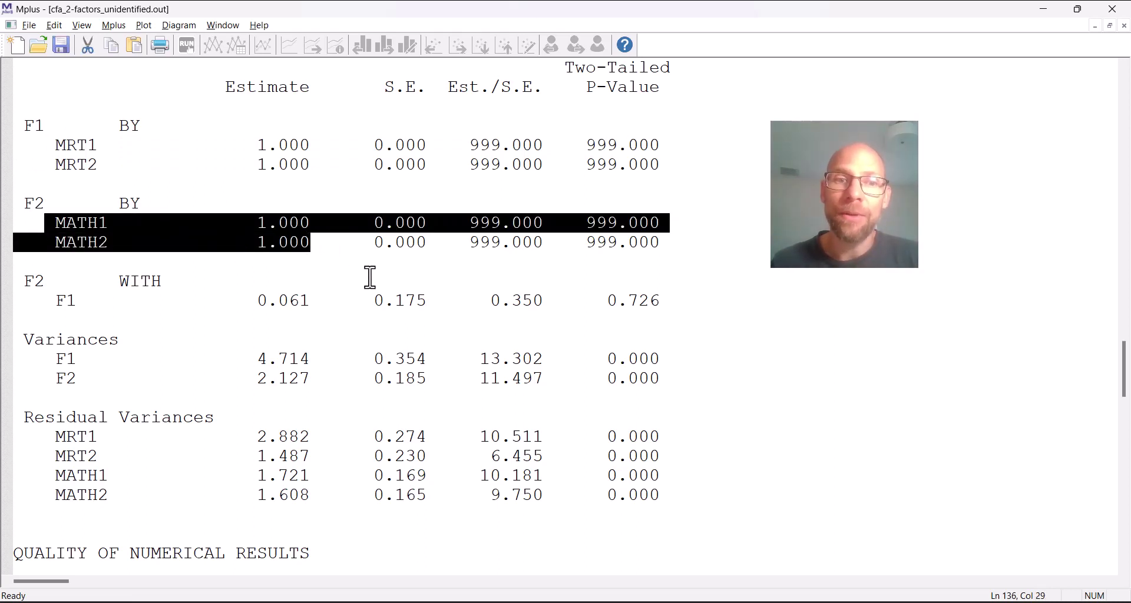
Return to the model fit information and highlight the whole Chi-Square Test of Model Fit section
scroll(370, 277, "up", 8)
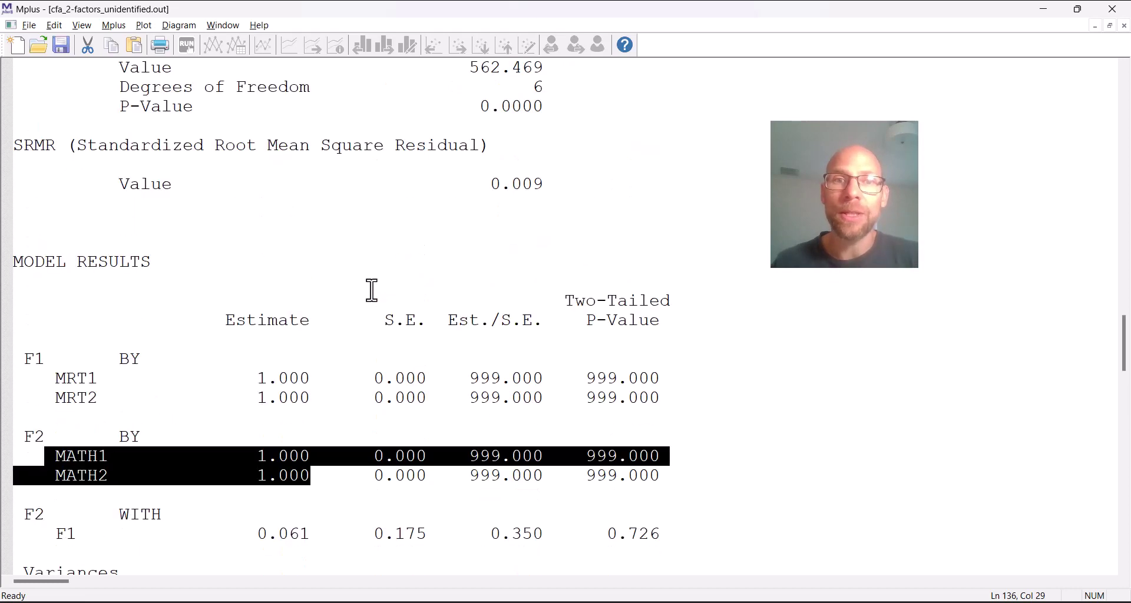
scroll(373, 291, "up", 2)
left_click_drag(543, 126, 165, 84)
scroll(153, 98, "up", 2)
left_click_drag(18, 165, 576, 248)
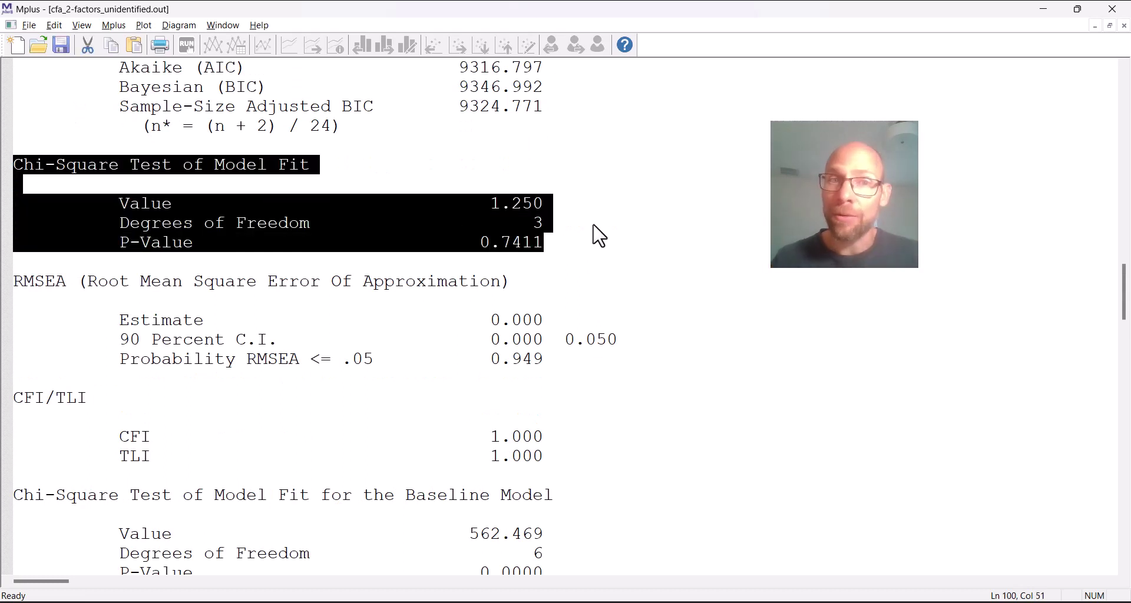